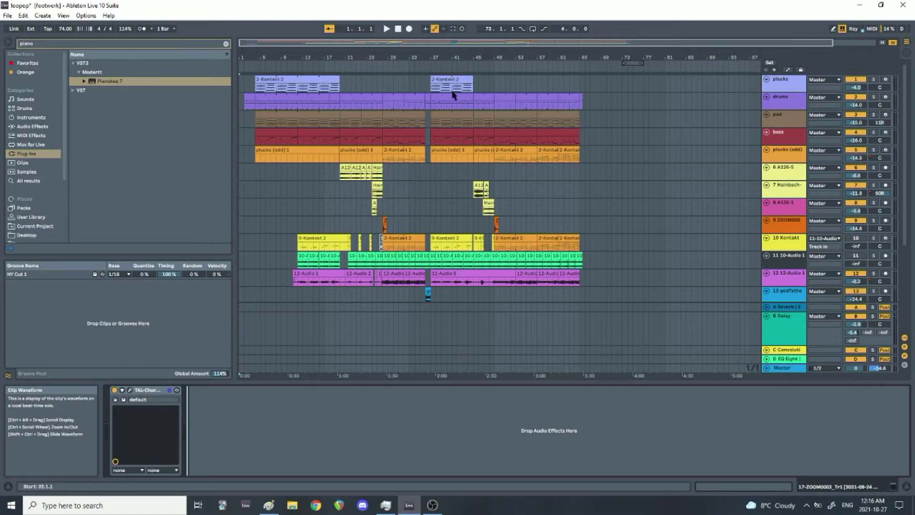
Solo the drums track, play it from bar 5 and look through its Drum Rack chains before stopping playback.
left_click(792, 103)
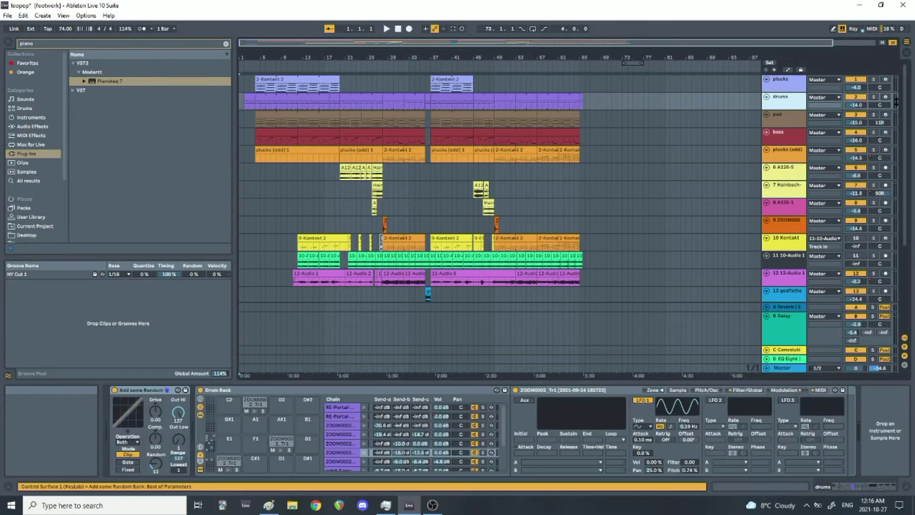
left_click(874, 97)
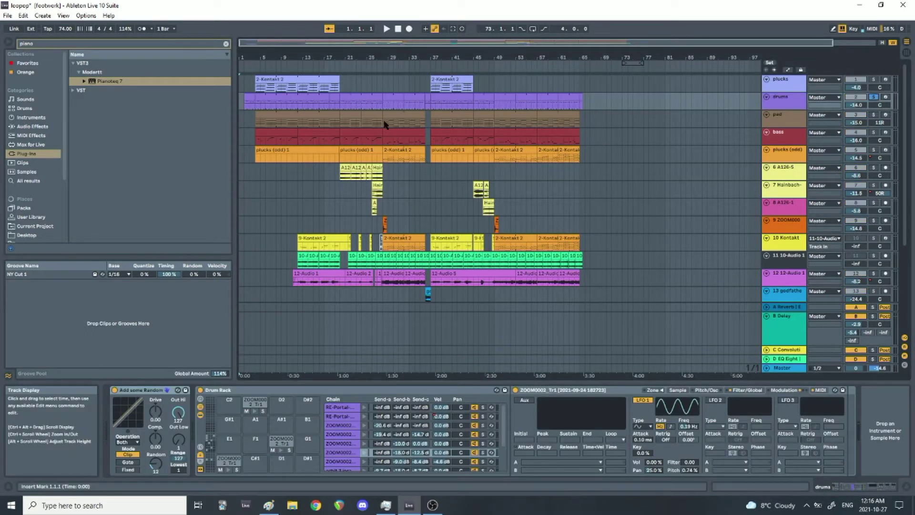
left_click(261, 109)
key("space")
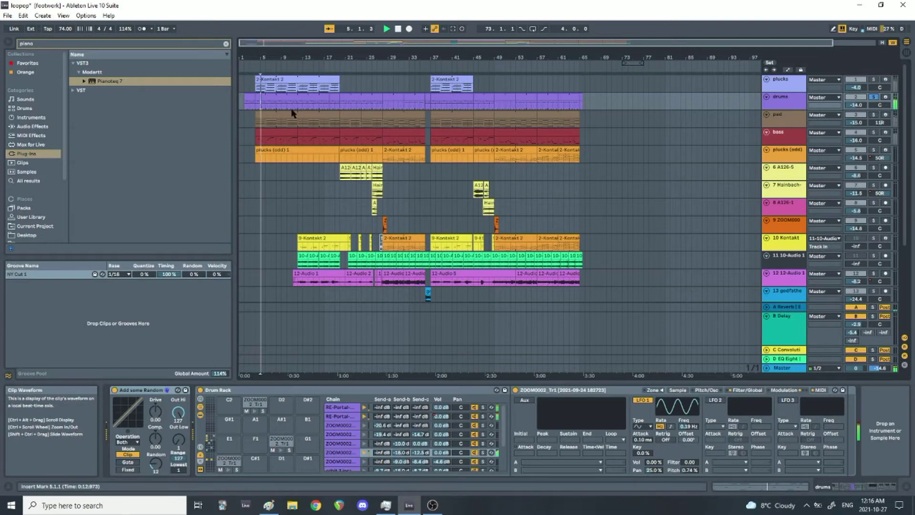
scroll(397, 432, "down", 3)
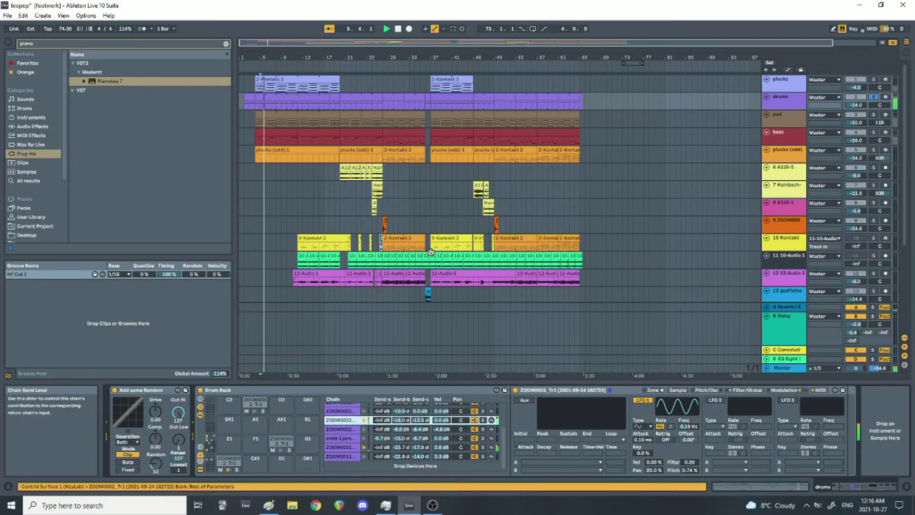
scroll(473, 427, "up", 4)
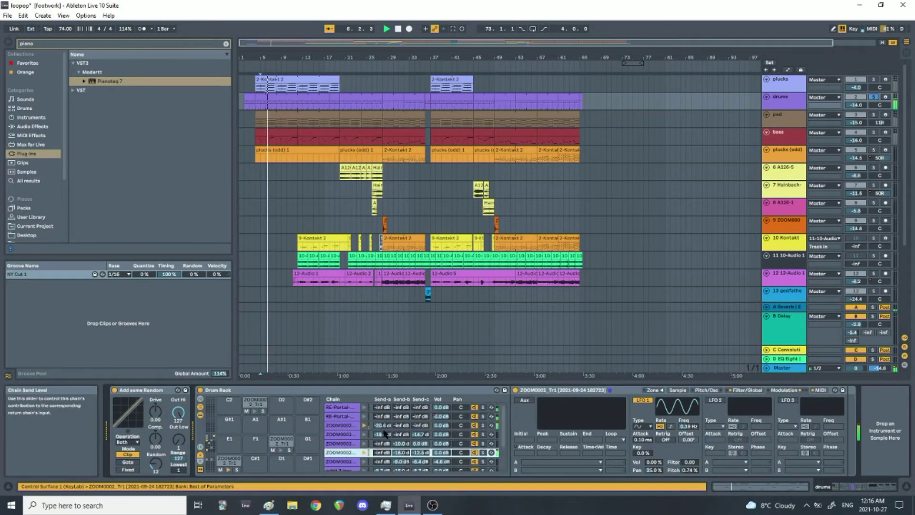
key("space")
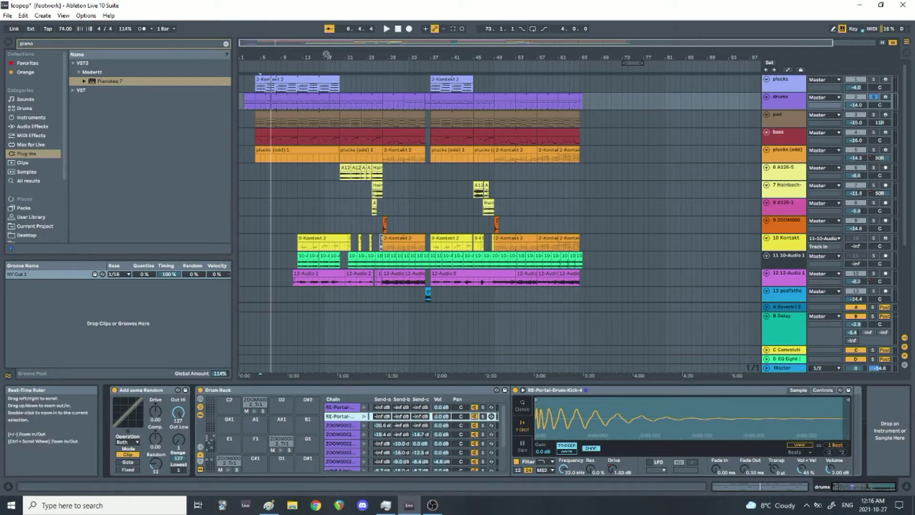
Audition the soloed drums from bar 20 and from bar 28 of the arrangement.
left_click_drag(327, 54, 350, 72)
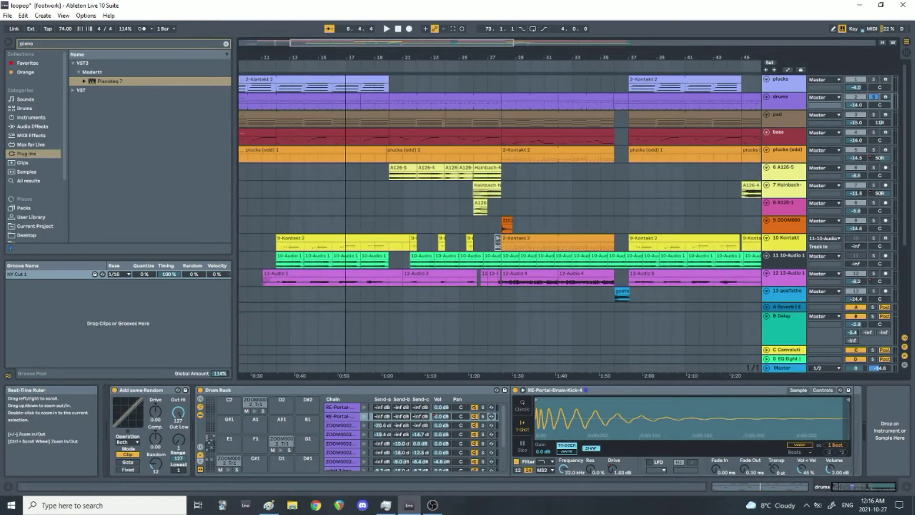
left_click(388, 107)
key("space")
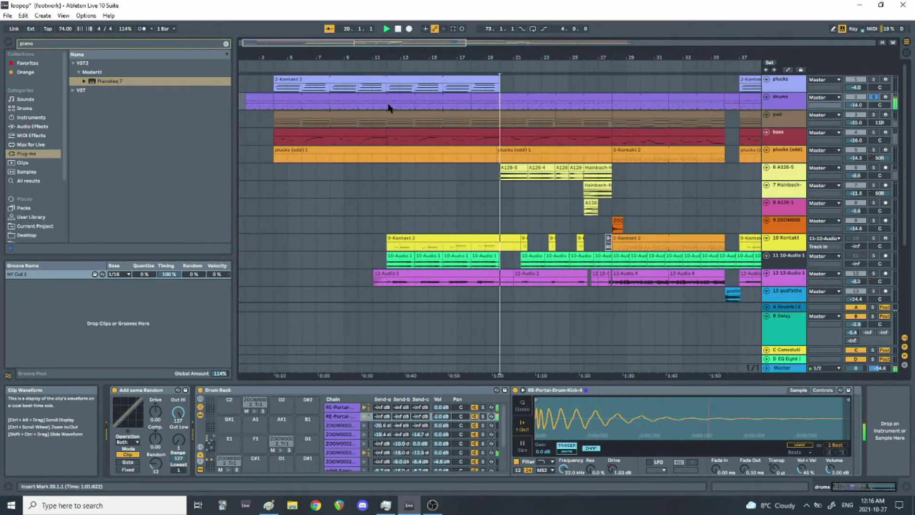
left_click(613, 110)
key("space")
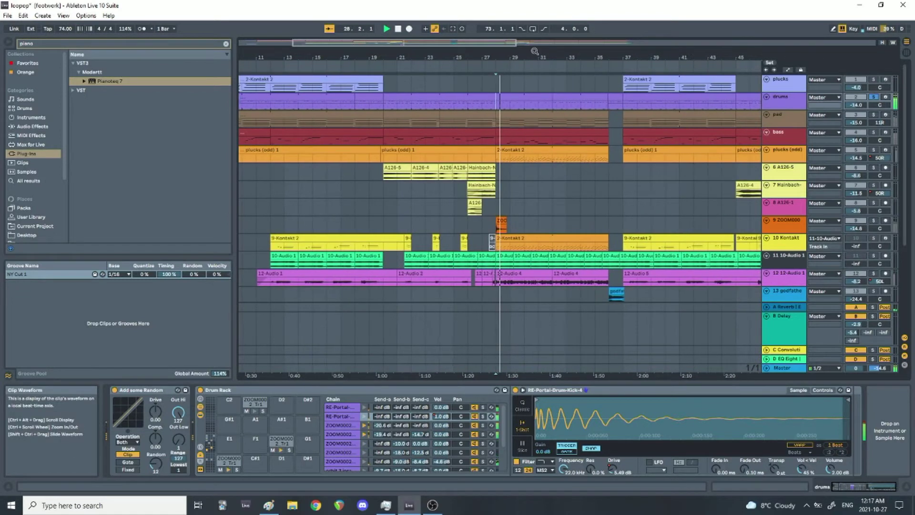
scroll(535, 51, "up", 5)
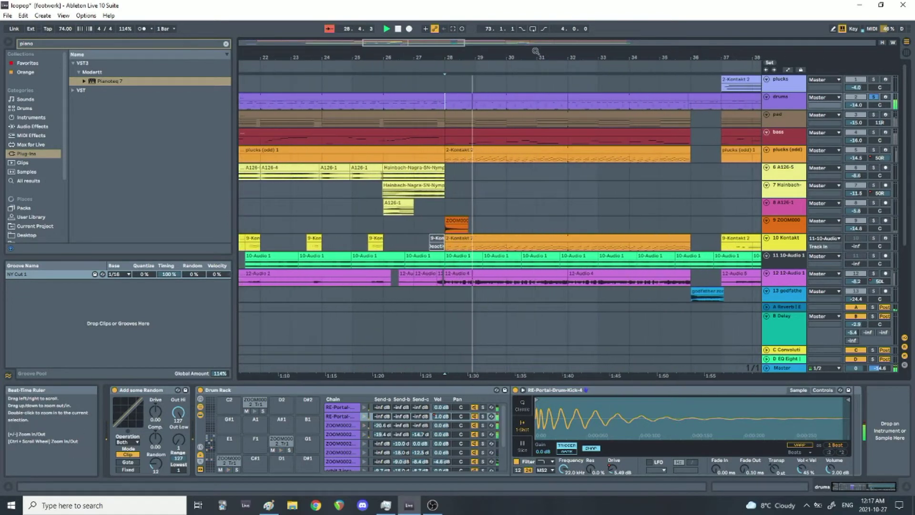
Examine two ZOOM0002 sample chains in the Drum Rack and their effects, including Wiggle and Glue Compressor, during playback.
left_click(346, 434)
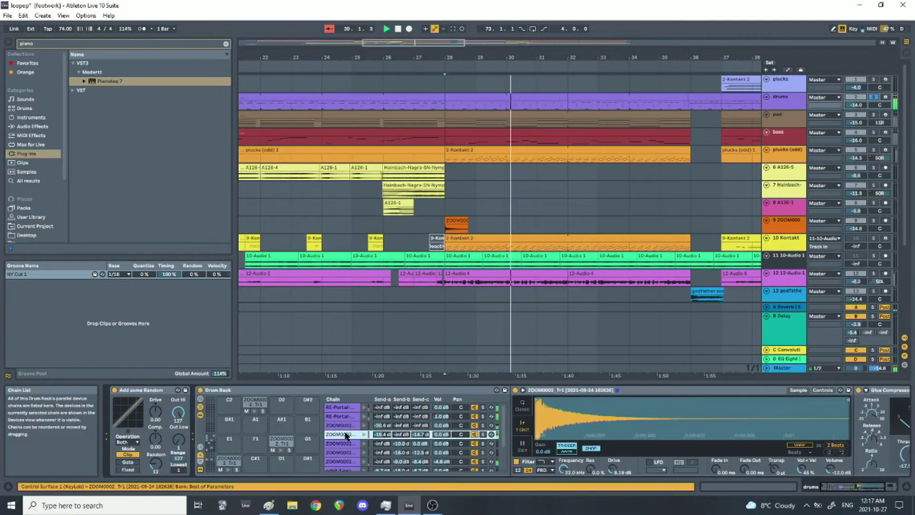
left_click(350, 461)
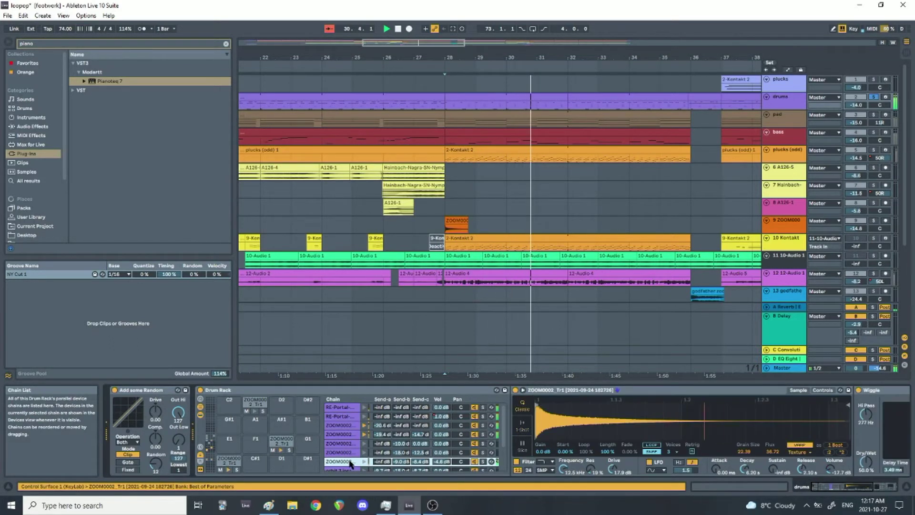
left_click(844, 487)
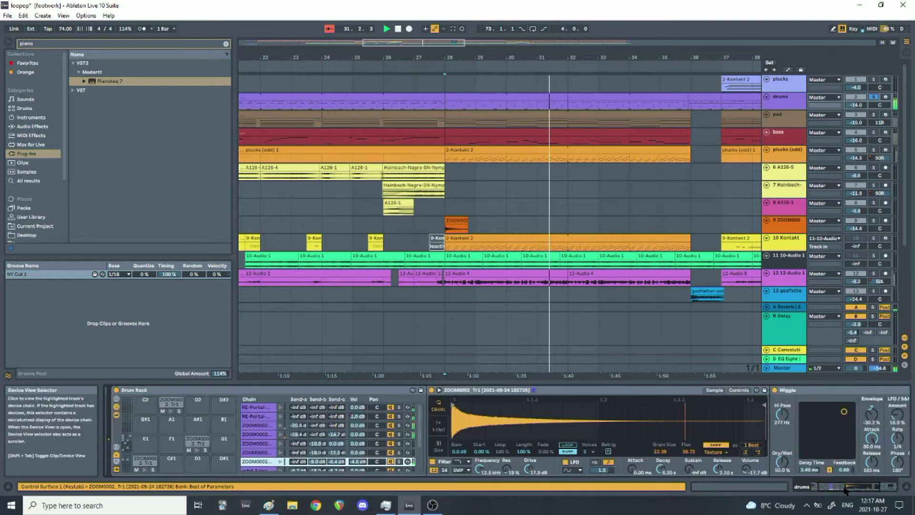
left_click(844, 489)
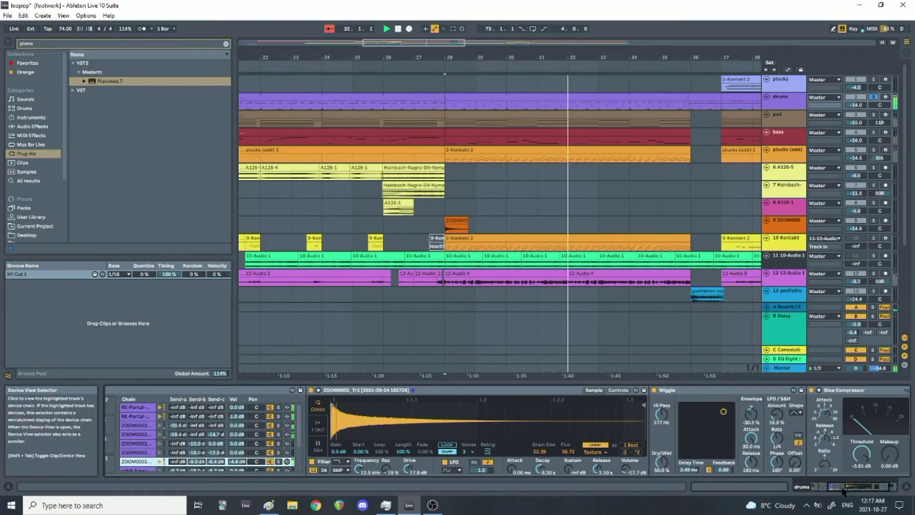
left_click(846, 489)
left_click(851, 489)
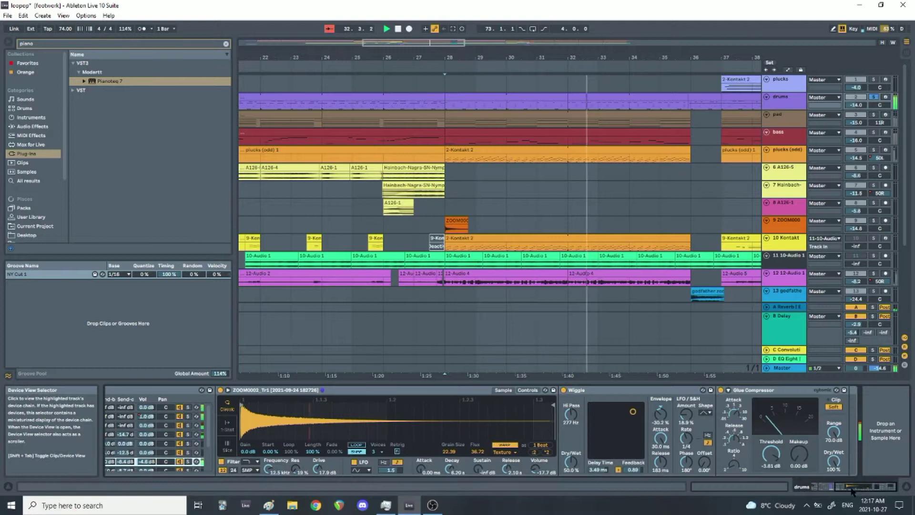
left_click(831, 487)
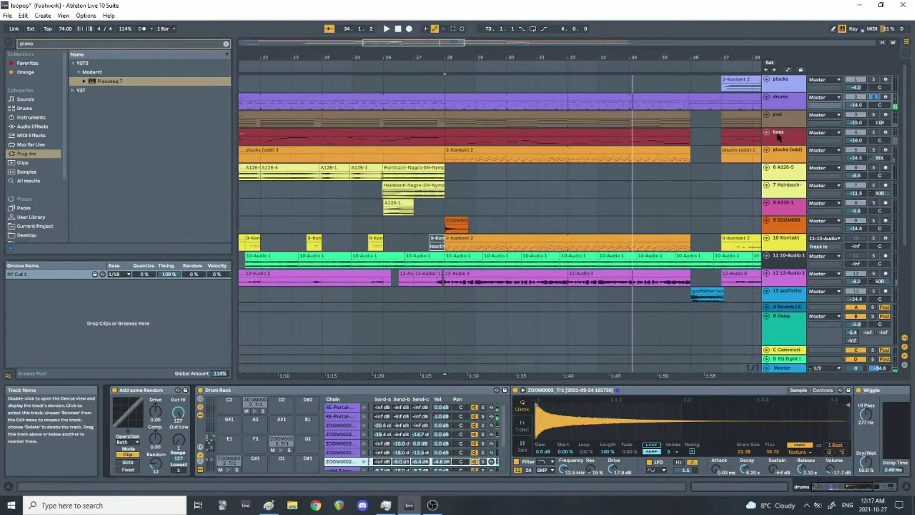
Solo the plucks track instead of the drums and play it from bar 4.
left_click(873, 79)
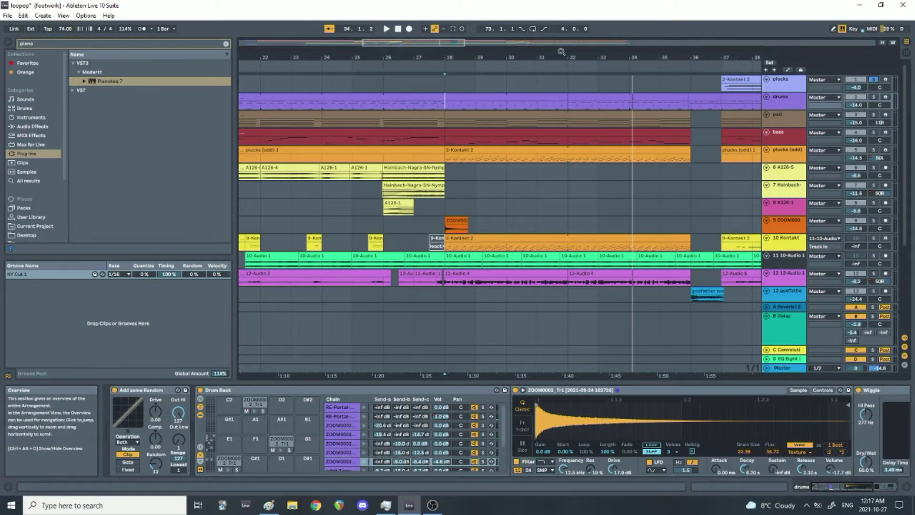
left_click_drag(561, 52, 606, 62)
left_click_drag(373, 58, 373, 61)
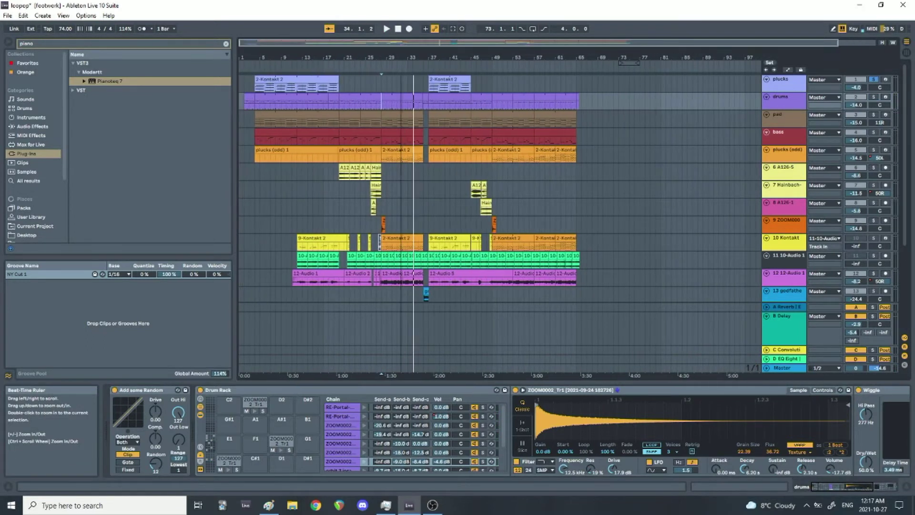
left_click(257, 88)
key("space")
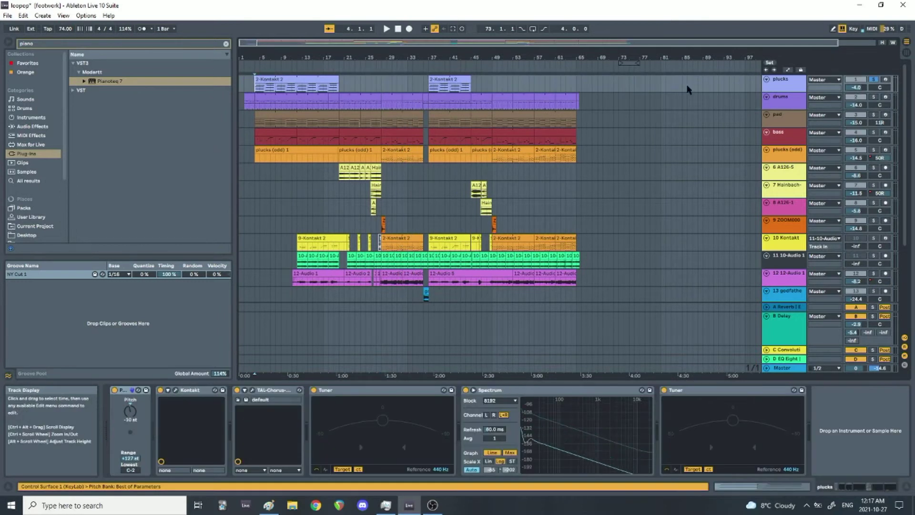
Inspect the mapping and Scala tuning script of Loopop-Waldorf-M-7 in the plucks track's Kontakt, stop playback and close the plug-in window.
left_click(175, 389)
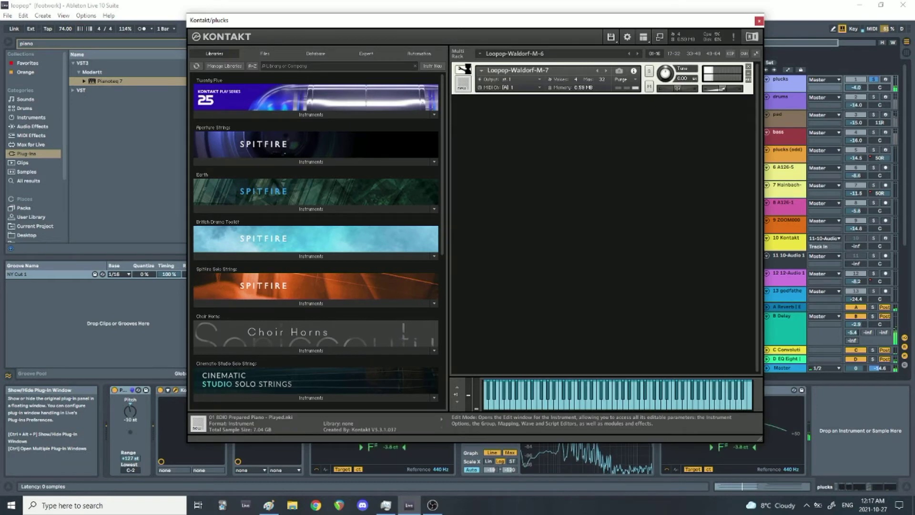
left_click(466, 70)
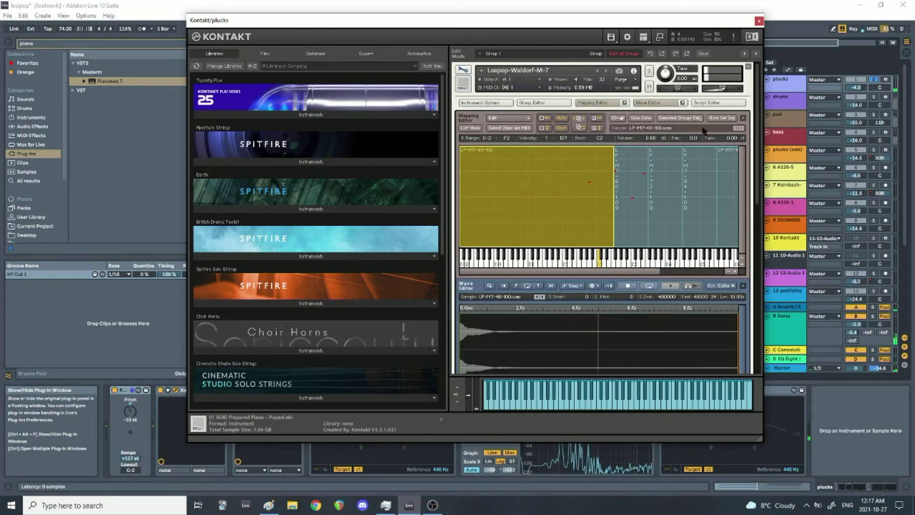
left_click(714, 101)
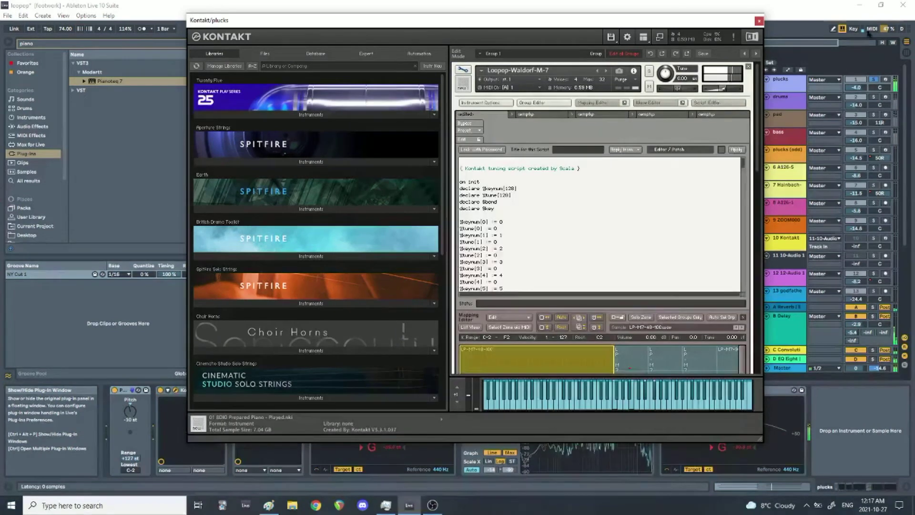
left_click_drag(477, 20, 454, 89)
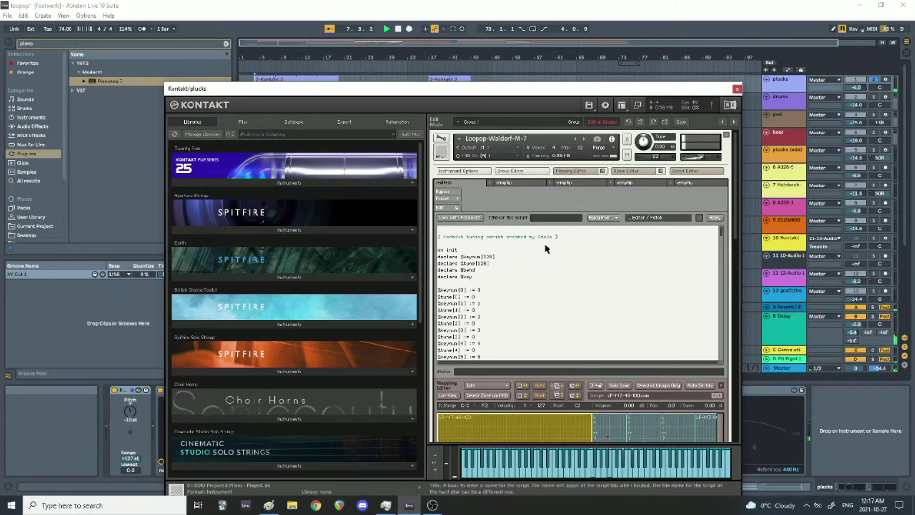
left_click(772, 425)
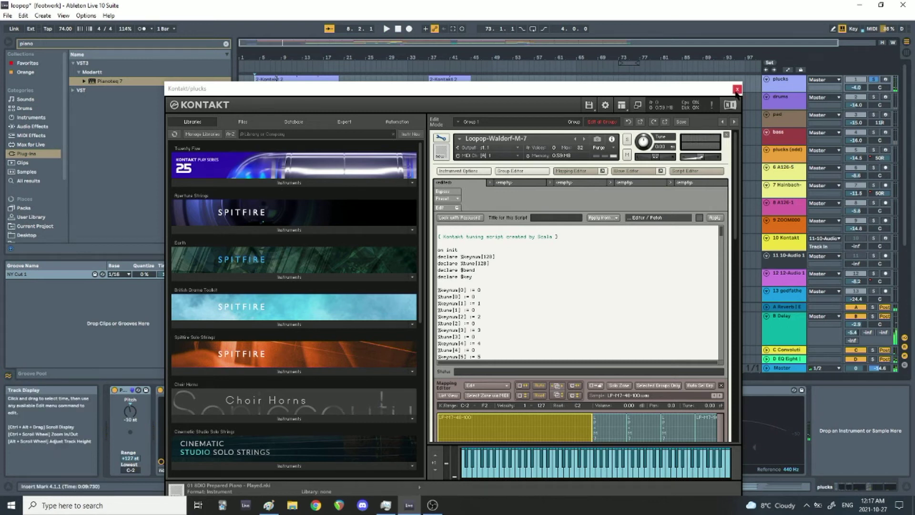
left_click(737, 88)
left_click(269, 504)
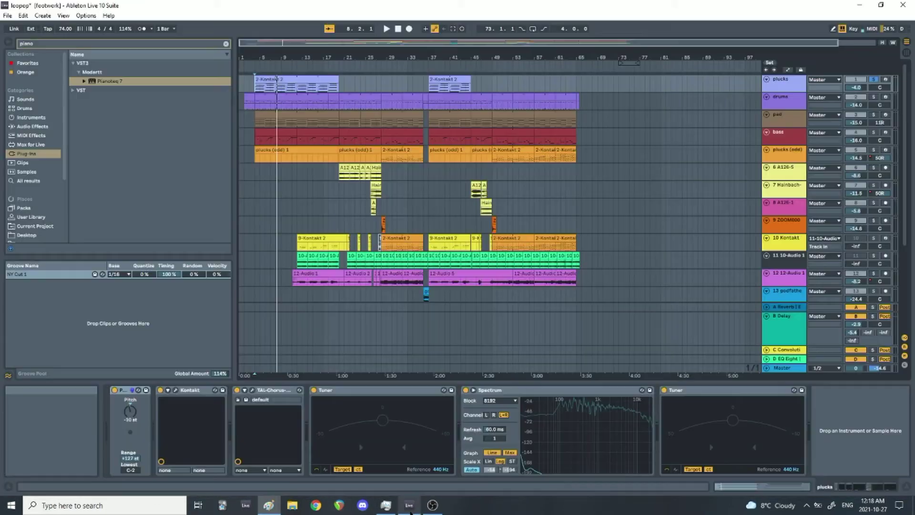
left_click(409, 505)
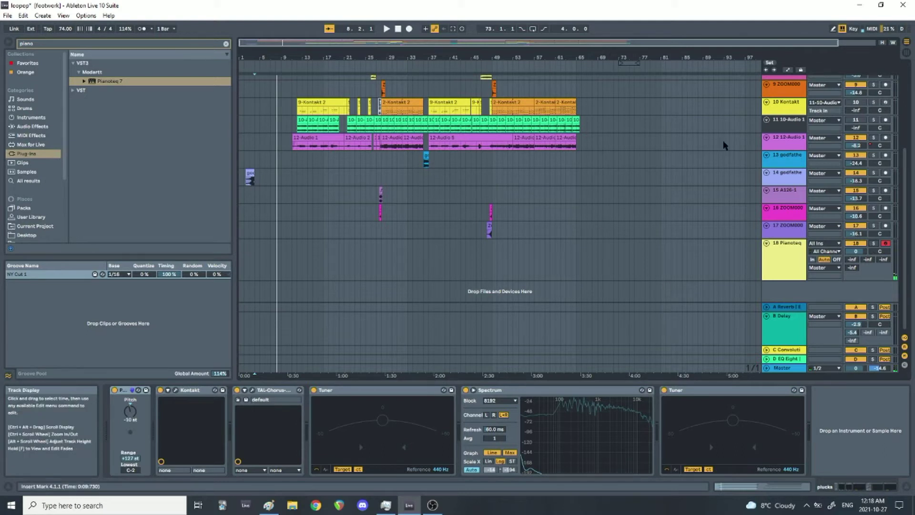
Solo the pad track and play it from bar 4.
scroll(667, 142, "up", 5)
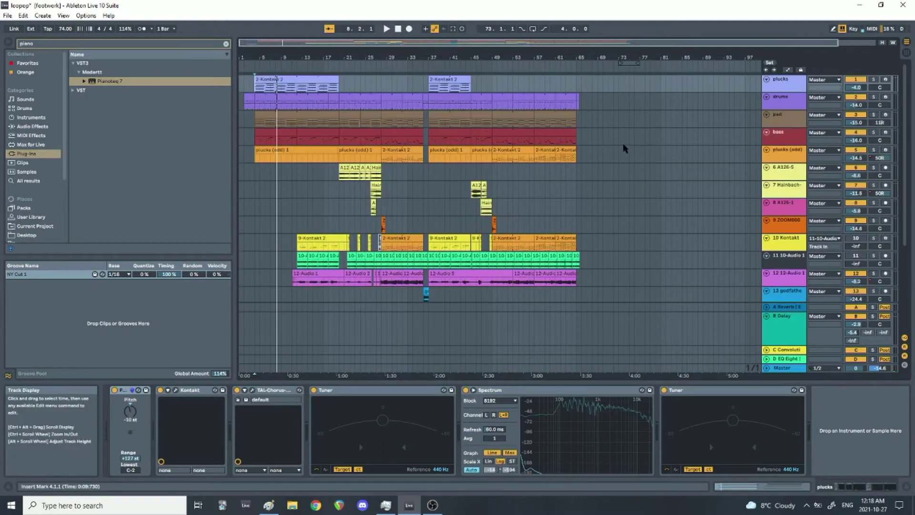
left_click(786, 124)
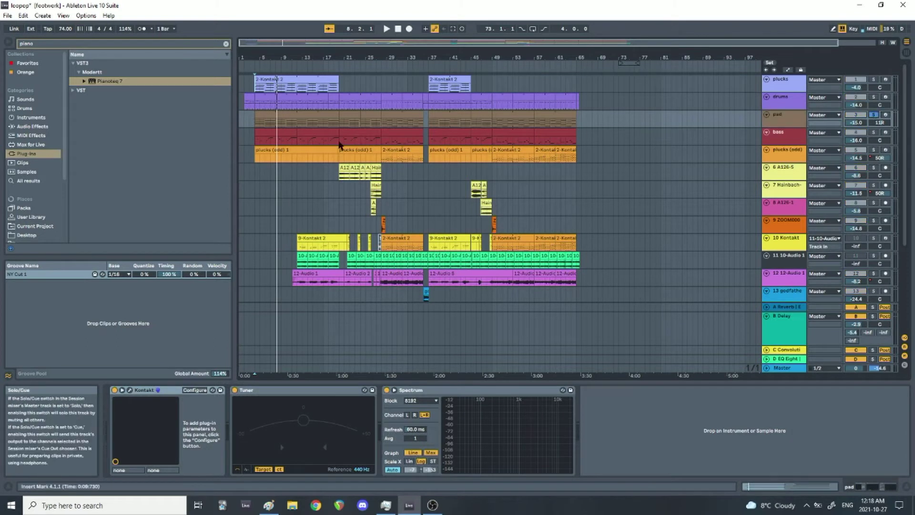
left_click(267, 125)
key("space")
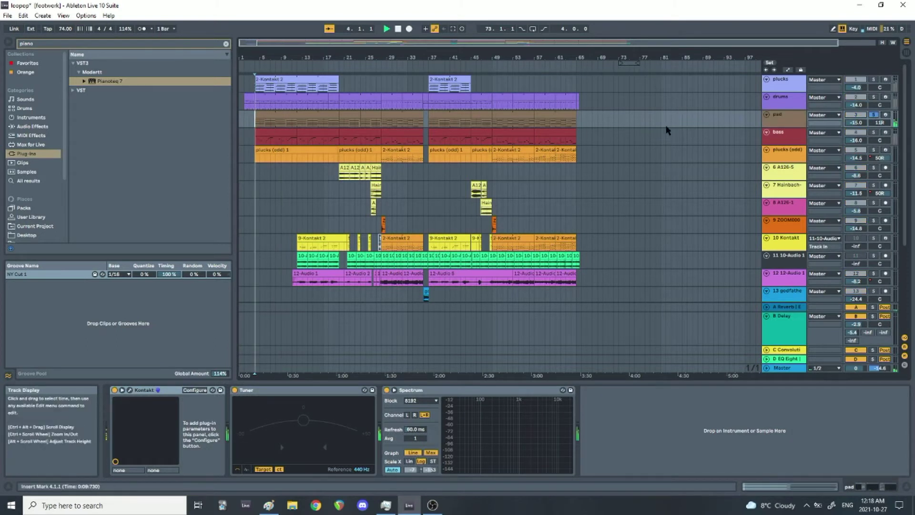
Inspect the tuning script, filter and modulation settings in the pad track's Kontakt instrument and close the plug-in window.
left_click(130, 390)
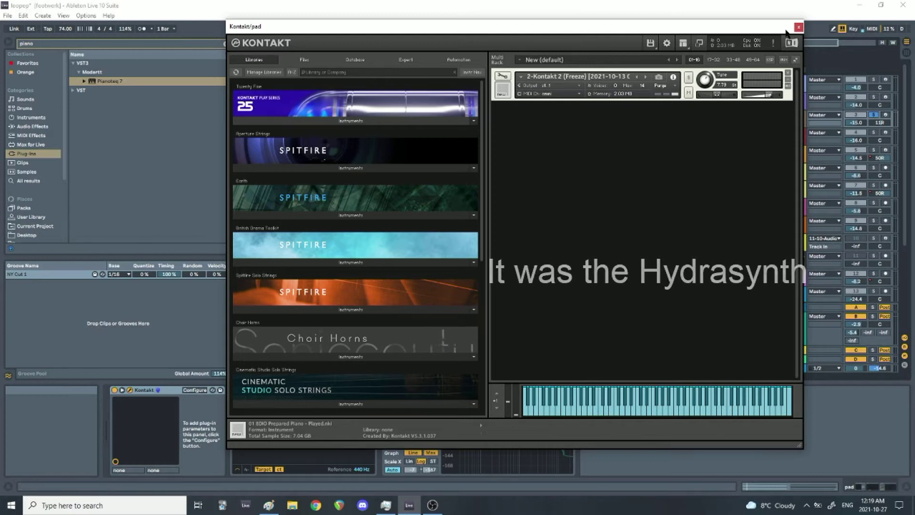
left_click(669, 136)
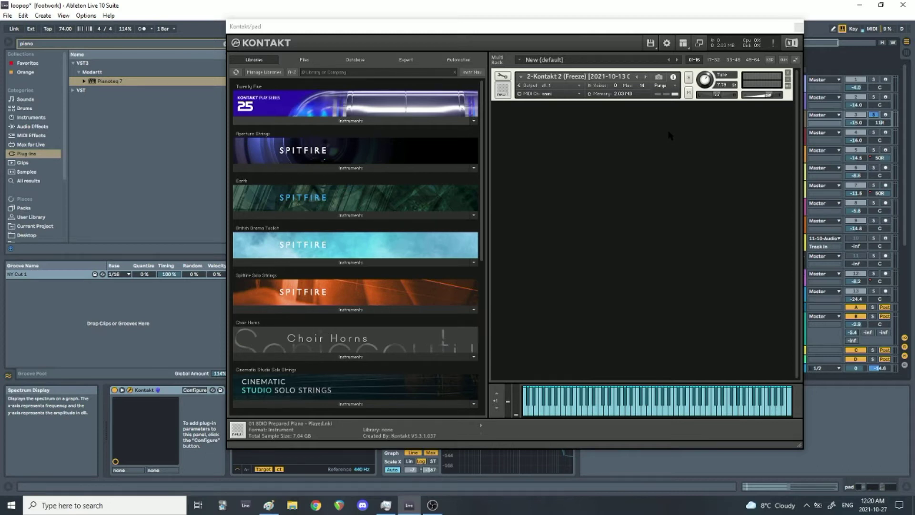
left_click(669, 135)
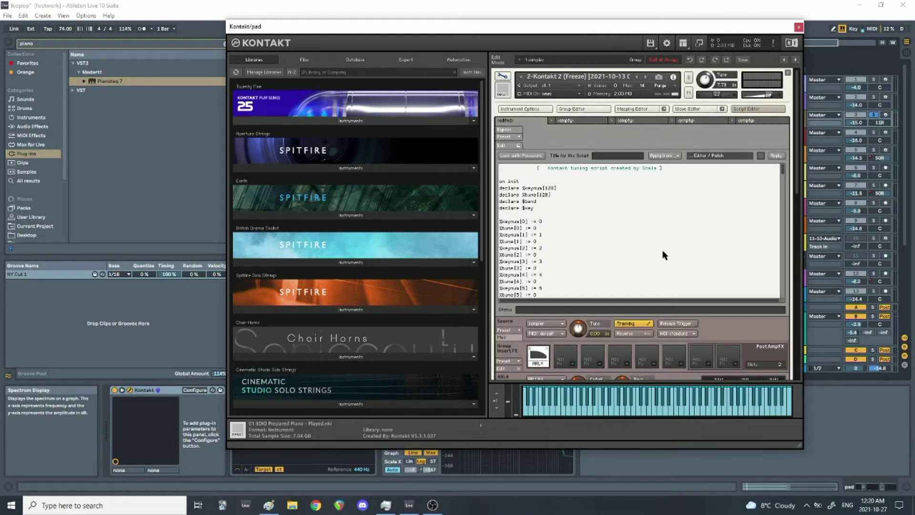
left_click(746, 109)
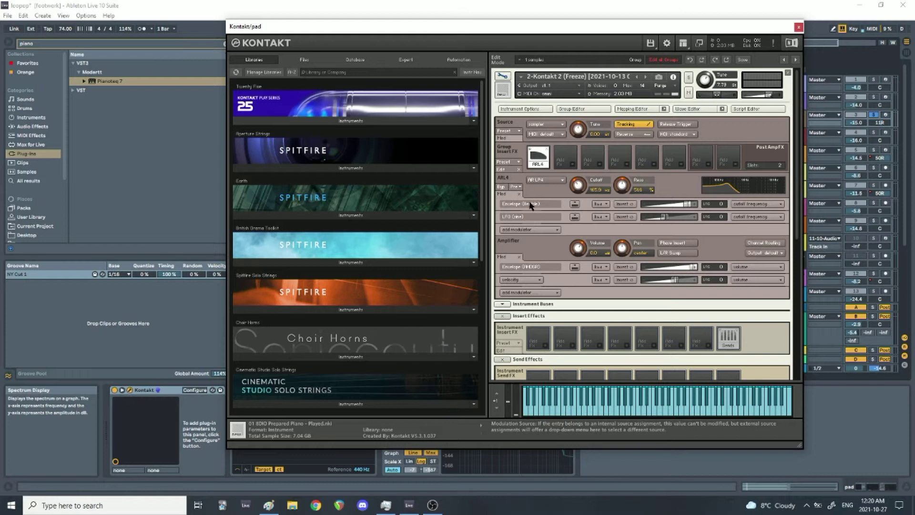
left_click(799, 27)
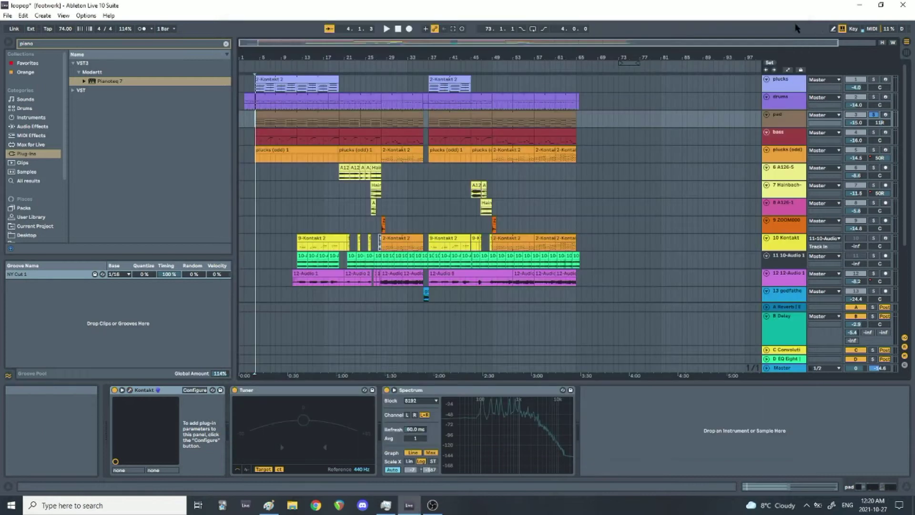
Solo the bass track and briefly audition it from bar 4.
left_click(711, 143)
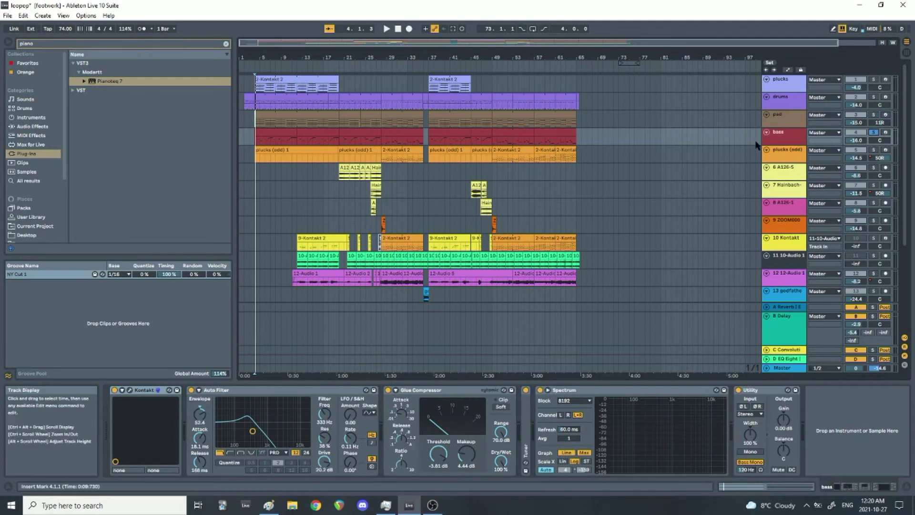
key("space")
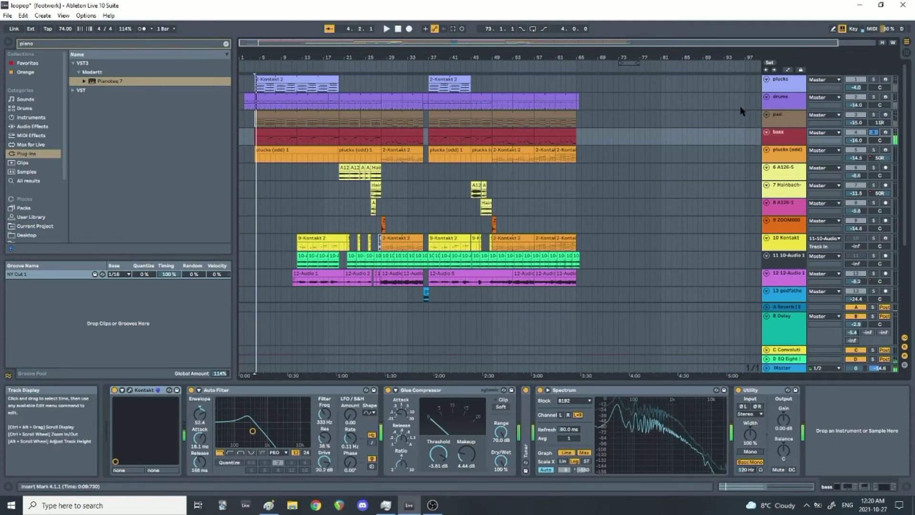
Solo the pad track instead of the bass and play it from bar 4 and from bar 28.
left_click(875, 115)
key("space")
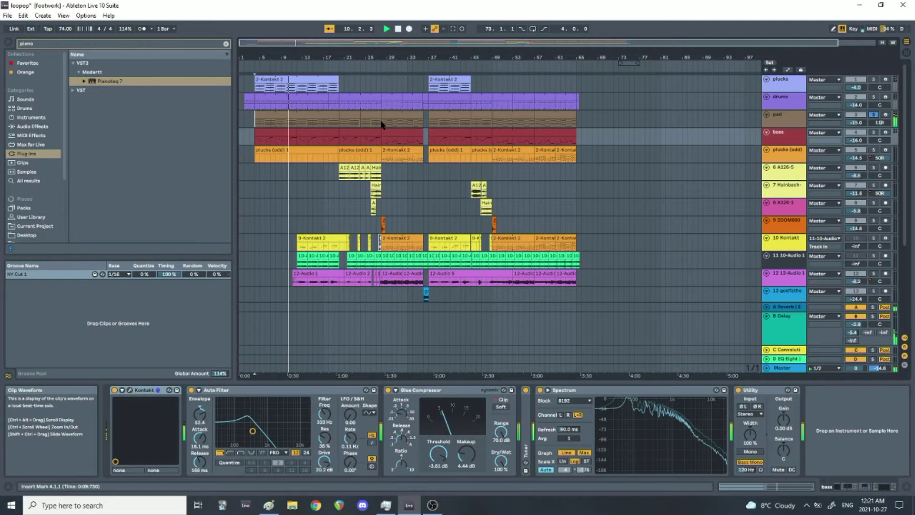
key("space")
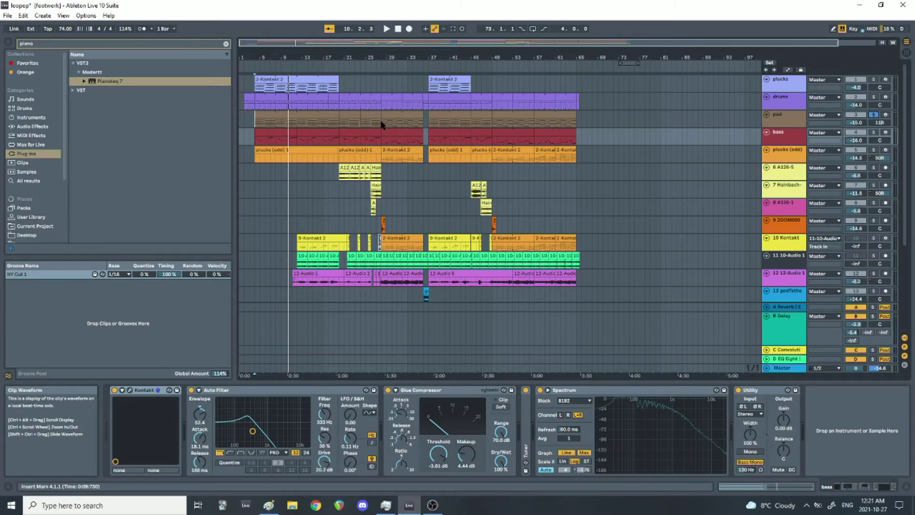
left_click(381, 124)
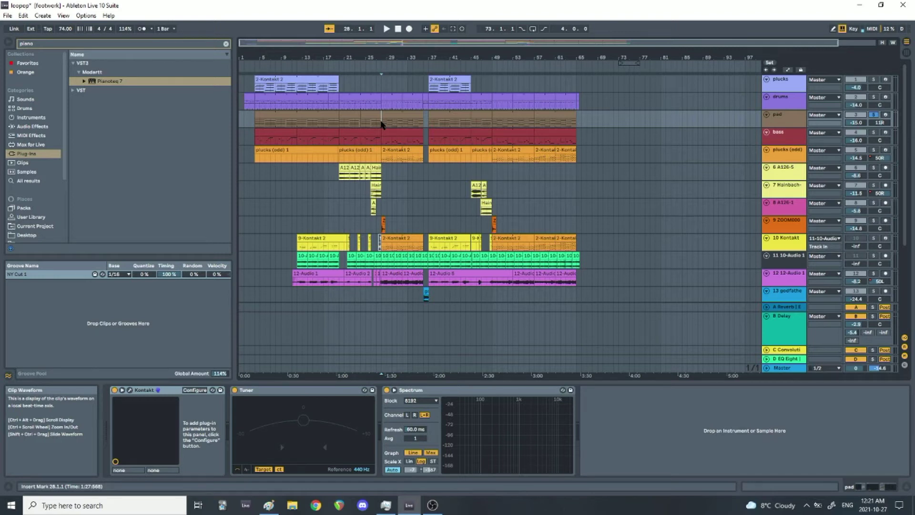
key("space")
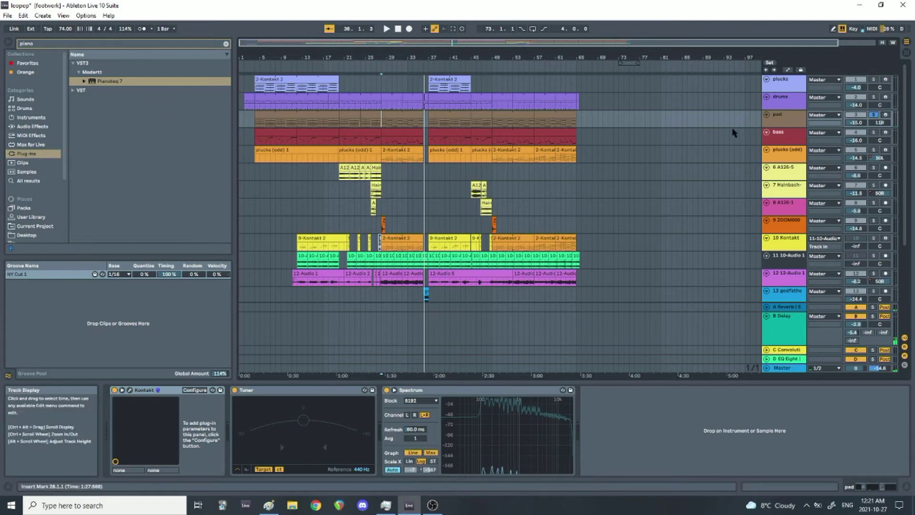
Inspect the source and insert effects of the bass track's Kontakt instrument in edit mode and close the plug-in window.
left_click(780, 142)
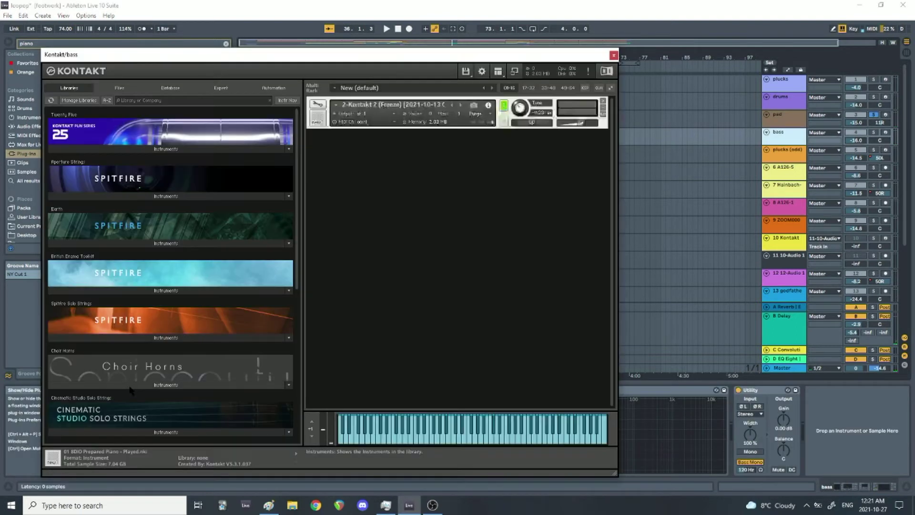
left_click(130, 390)
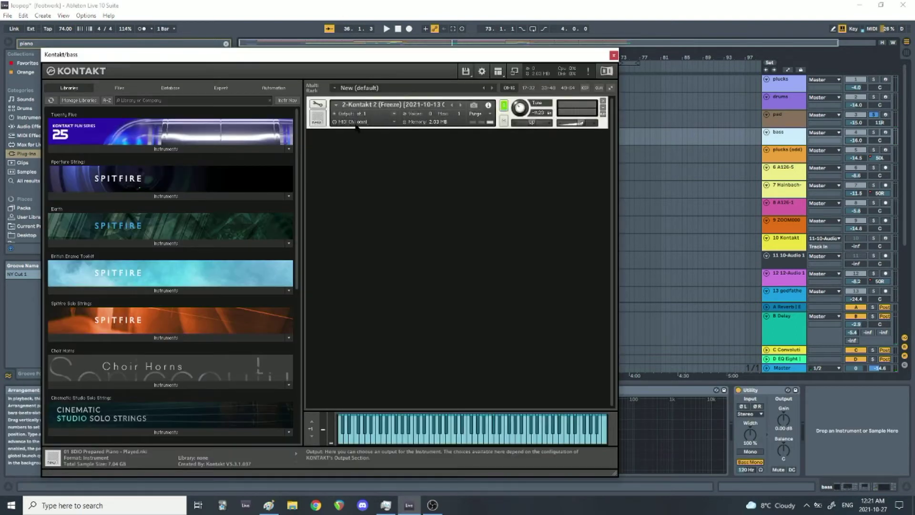
left_click(318, 105)
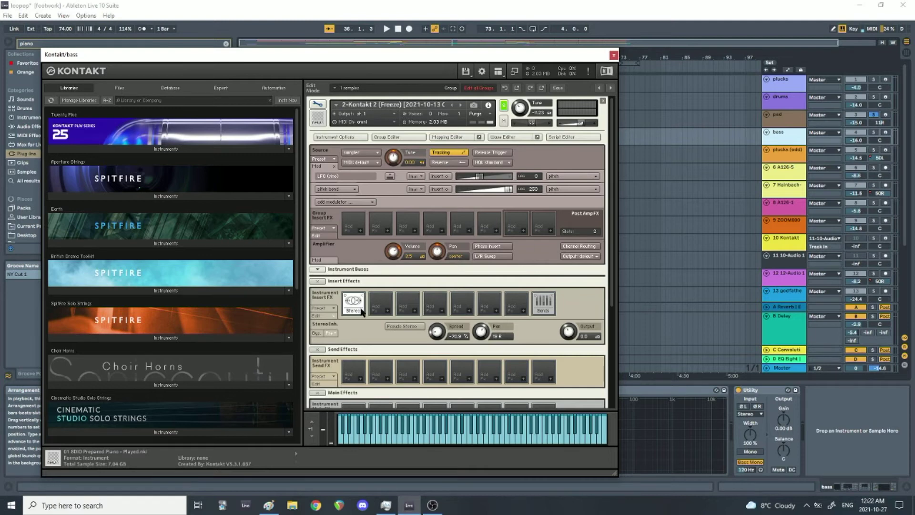
left_click_drag(403, 54, 501, 93)
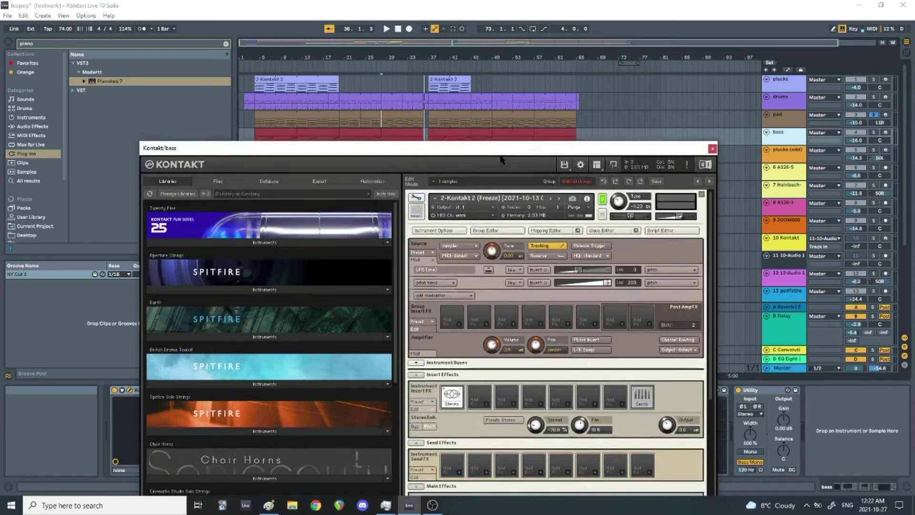
left_click_drag(503, 87, 367, 143)
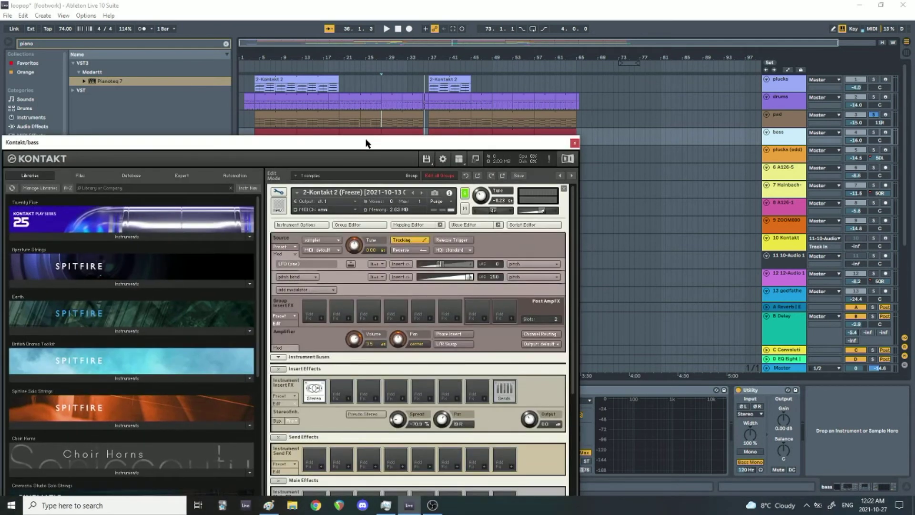
left_click(575, 143)
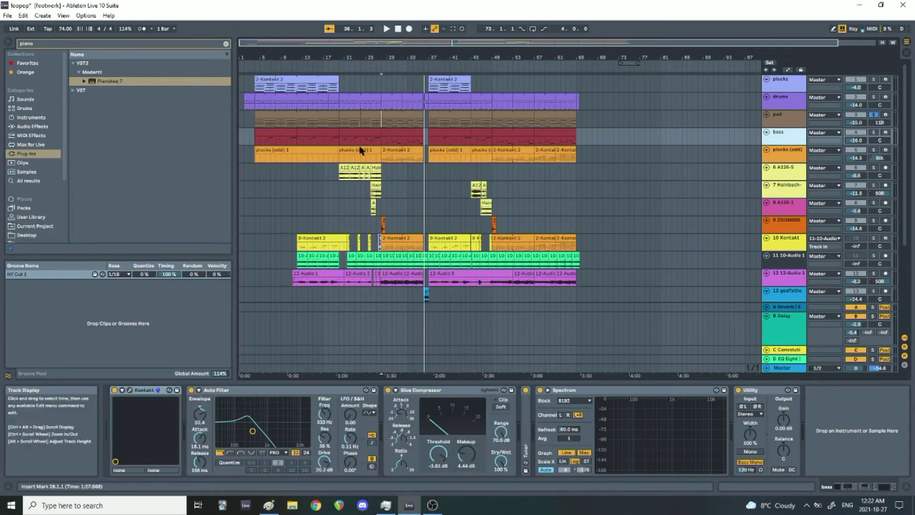
Play the bass track soloed from bar 4 with its lane enlarged, and show the effects on return track D.
left_click(256, 142)
key("space")
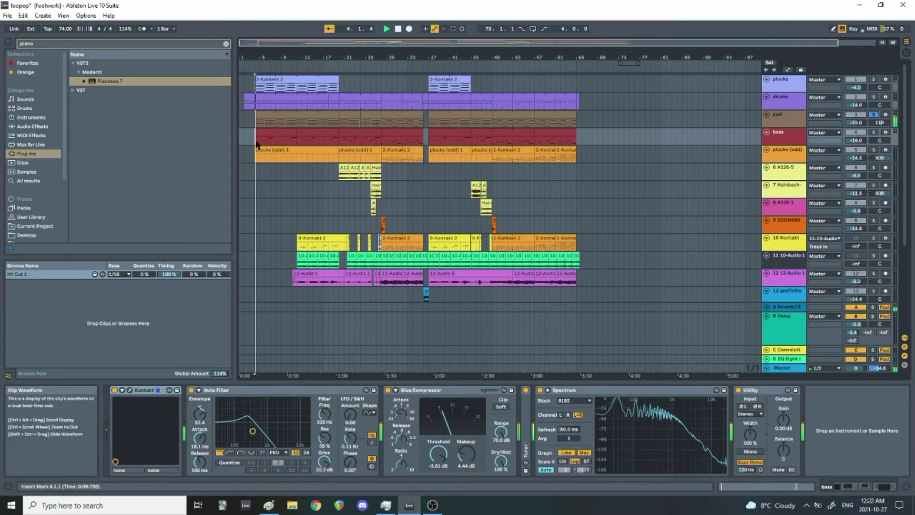
left_click(873, 132)
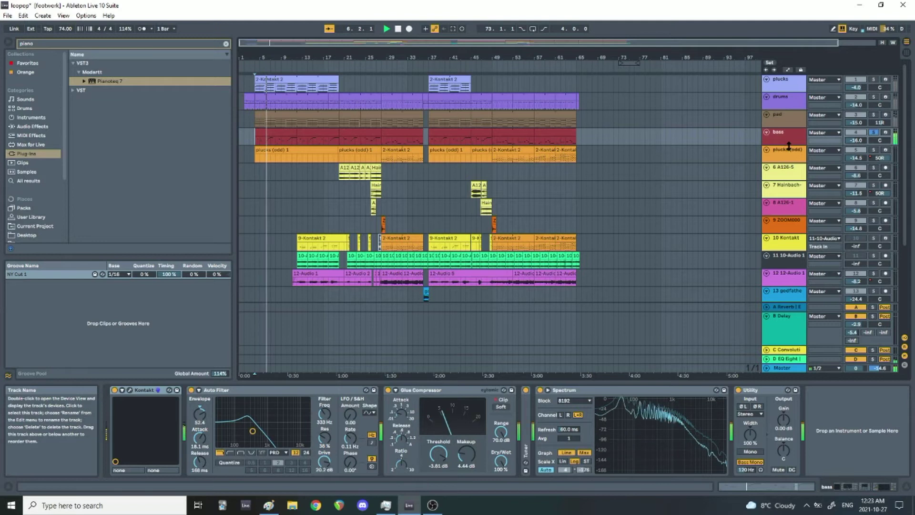
left_click_drag(787, 143, 787, 169)
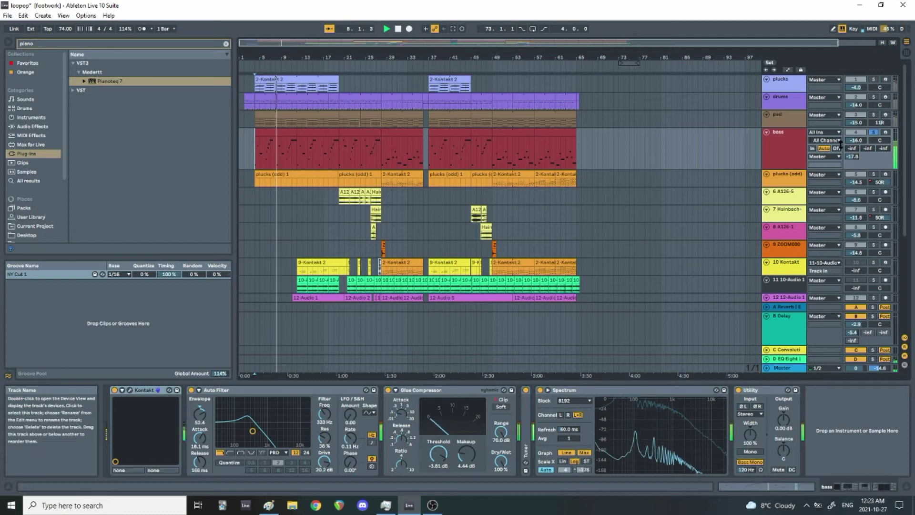
left_click(787, 358)
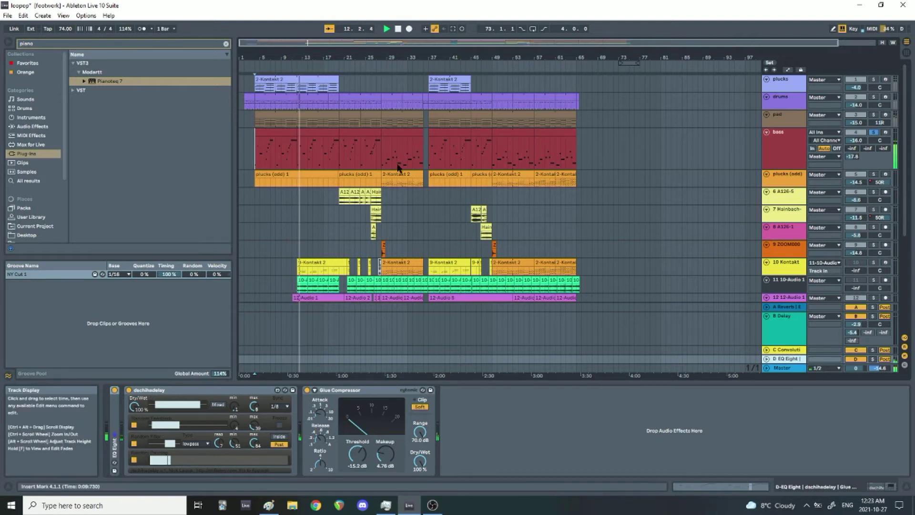
Play the soloed bass part from bar 20 and from bar 28, and stop playback.
left_click(340, 162)
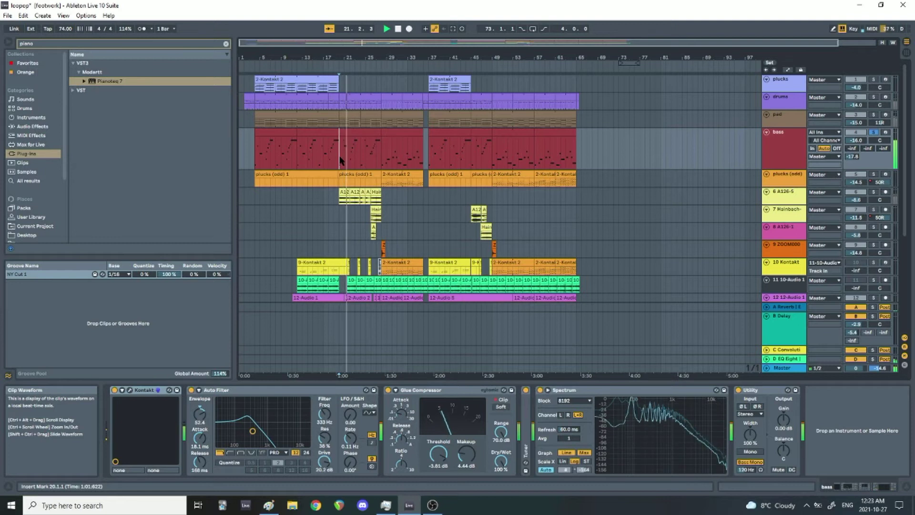
left_click(381, 154)
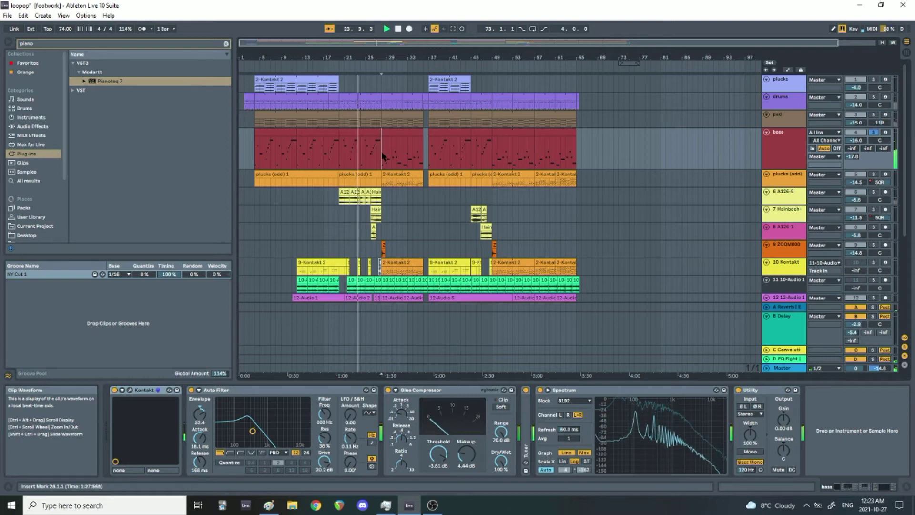
key("space")
key("space")
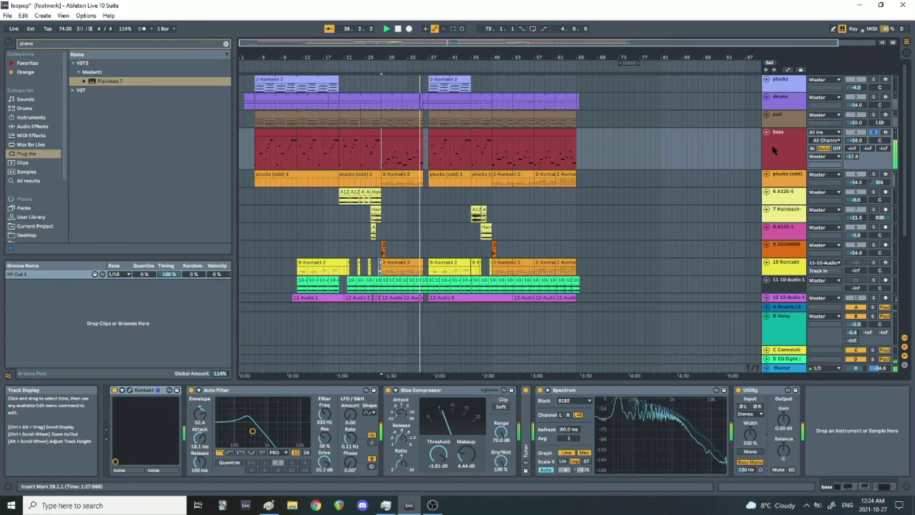
key("space")
Solo the plucks (odd) track instead of the bass, play it from bar 28 and stop playback.
left_click(874, 132)
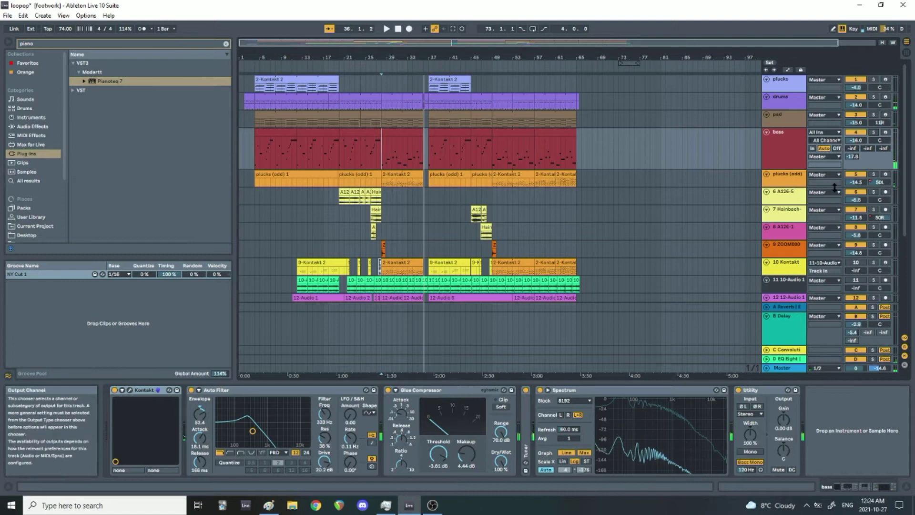
left_click(873, 173)
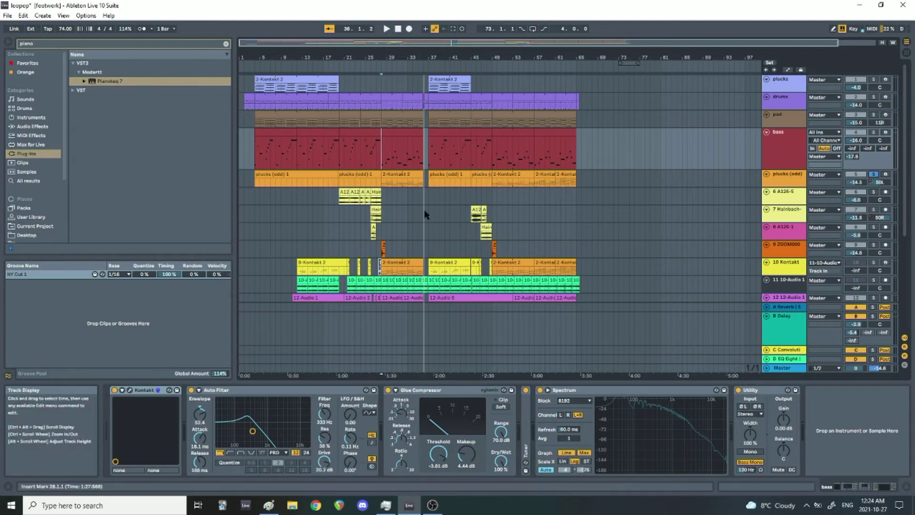
left_click(381, 185)
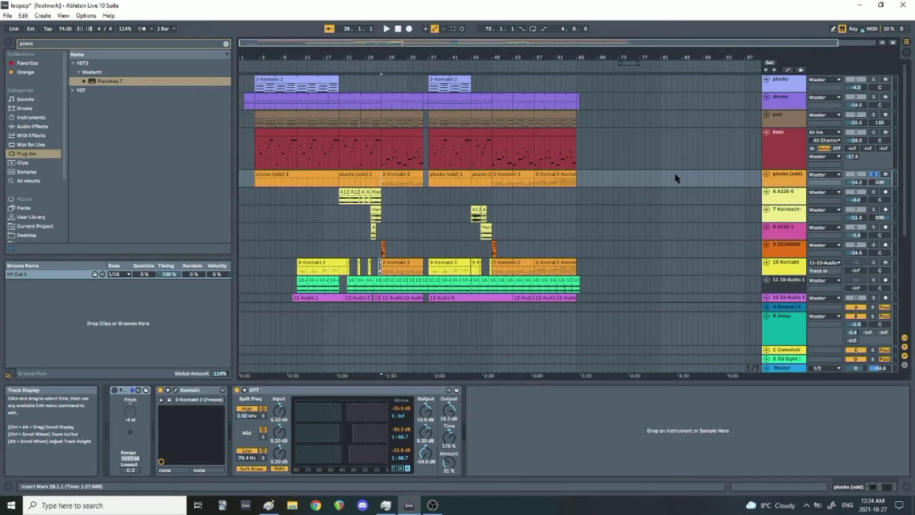
key("space")
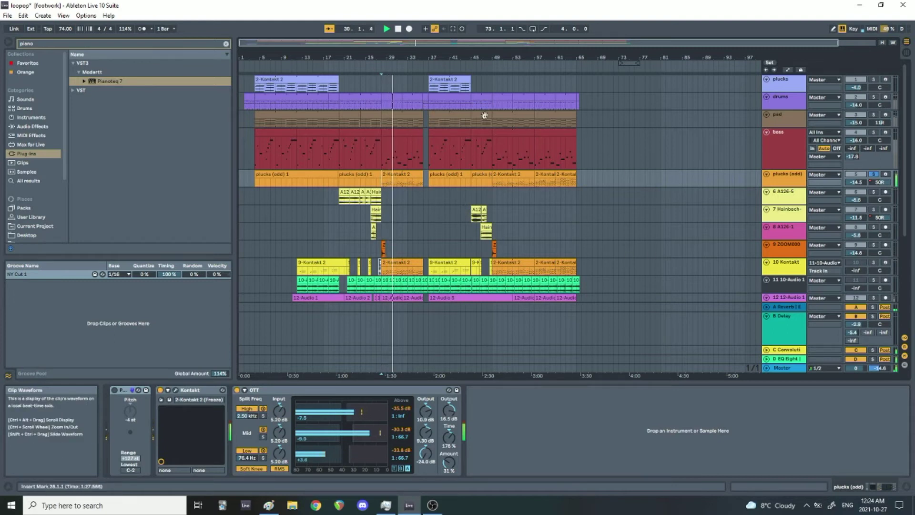
left_click(398, 29)
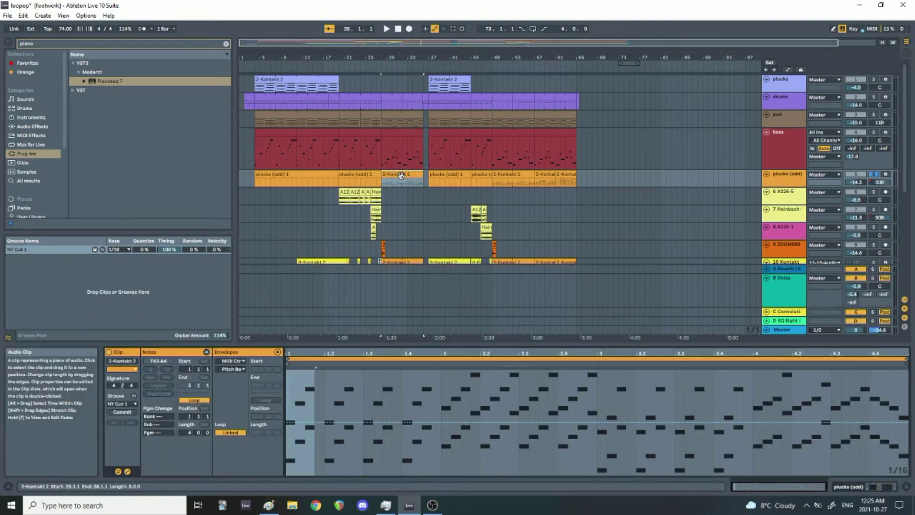
Open the 2-Kontakt 2 clip at bar 28 of the plucks (odd) track, hide its envelopes and enlarge the note editor.
double_click(398, 174)
left_click(127, 471)
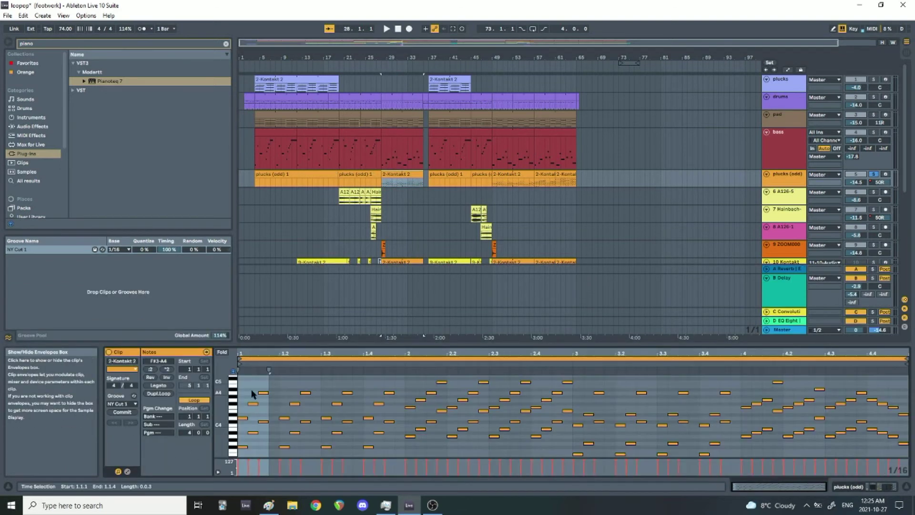
left_click_drag(274, 345, 281, 300)
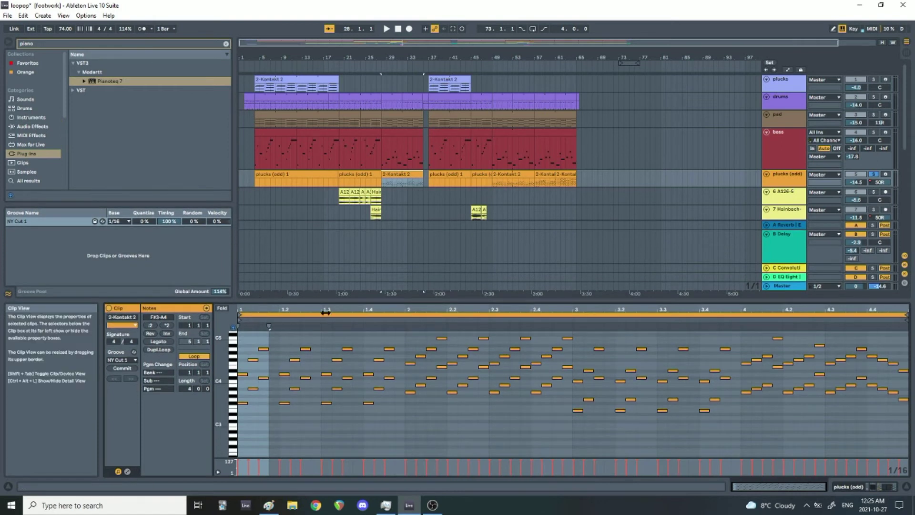
Solo the Pianoteq track instead of plucks (odd), and examine the open clip's notes in the note editor.
scroll(329, 362, "down", 10)
scroll(705, 153, "down", 8)
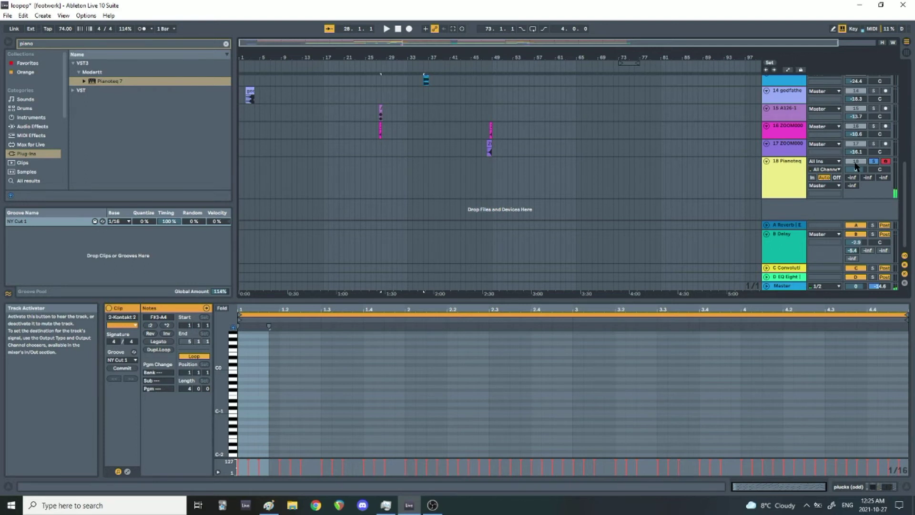
scroll(615, 123, "up", 8)
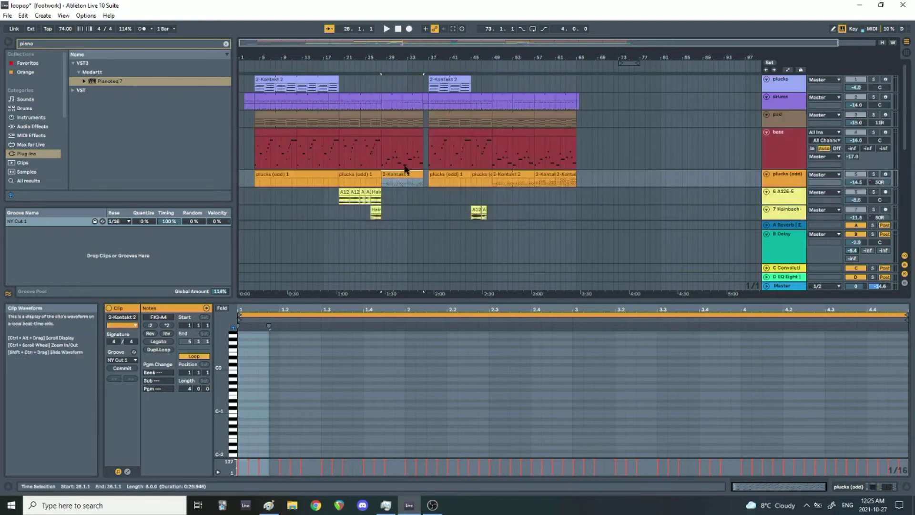
scroll(306, 415, "up", 15)
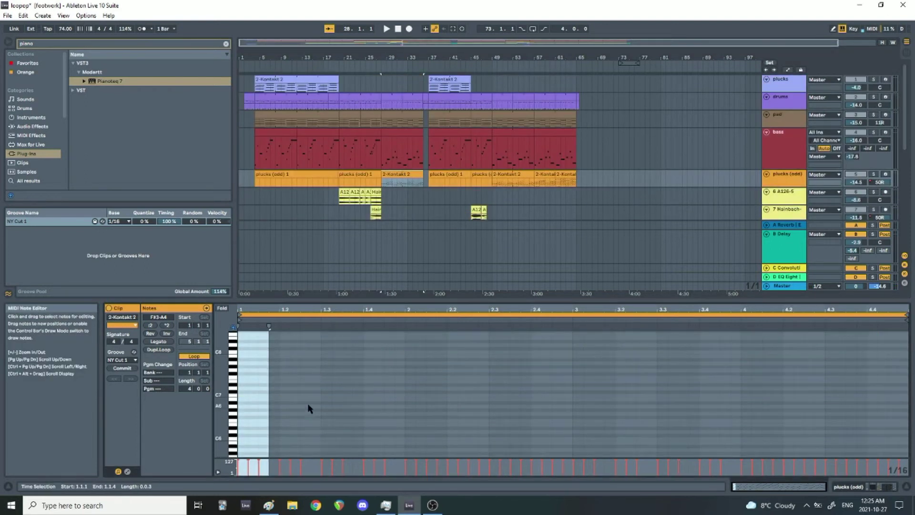
scroll(308, 403, "down", 4)
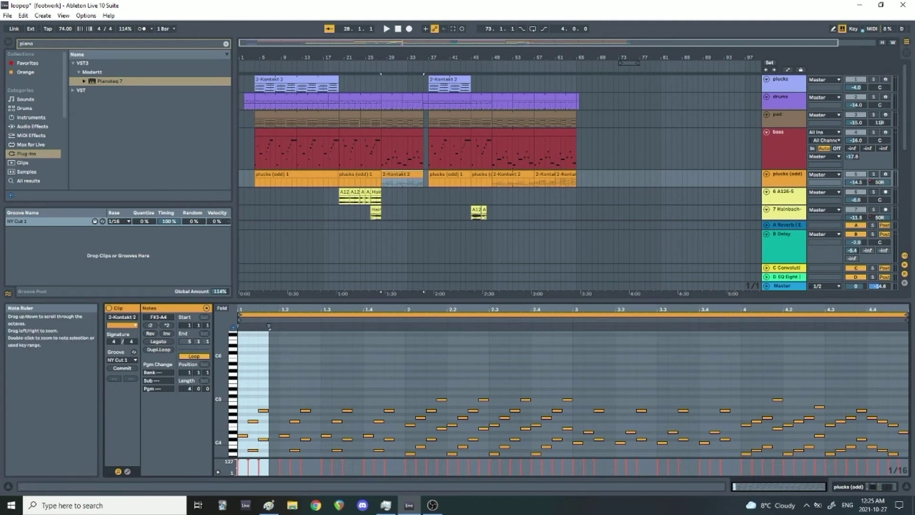
scroll(286, 416, "down", 1)
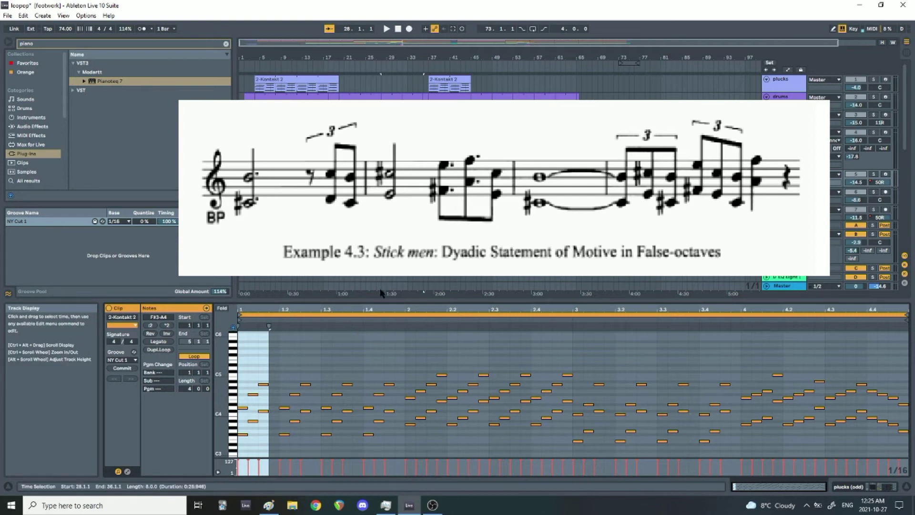
Reduce the detail area's height again and show the plucks track's device chain.
scroll(476, 191, "down", 5)
scroll(477, 191, "up", 3)
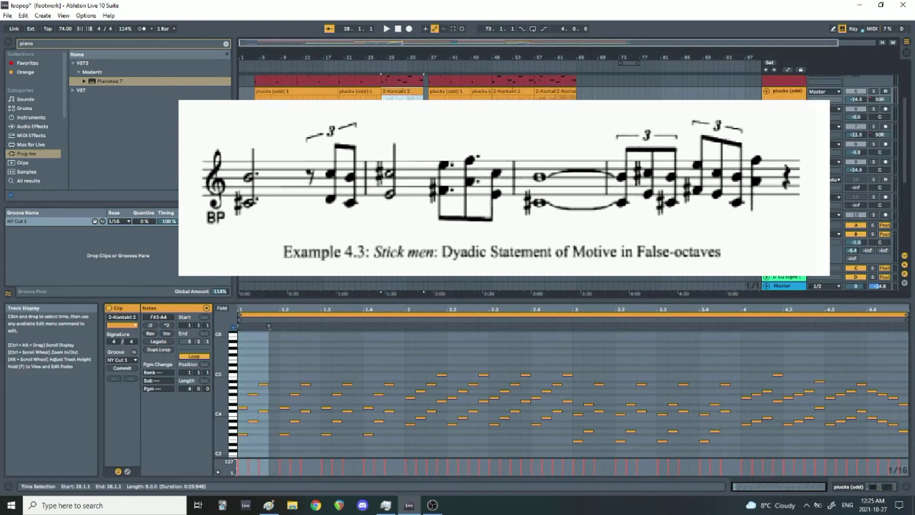
left_click_drag(490, 301, 491, 344)
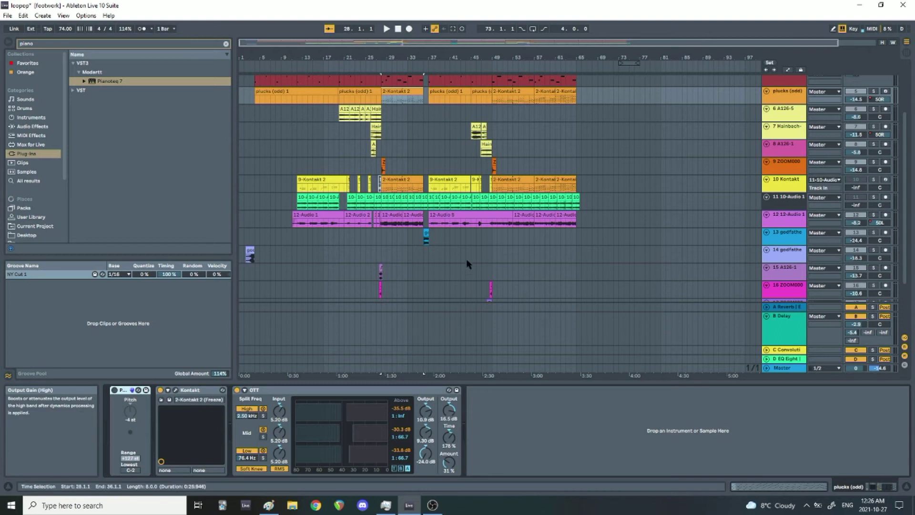
scroll(466, 261, "up", 4)
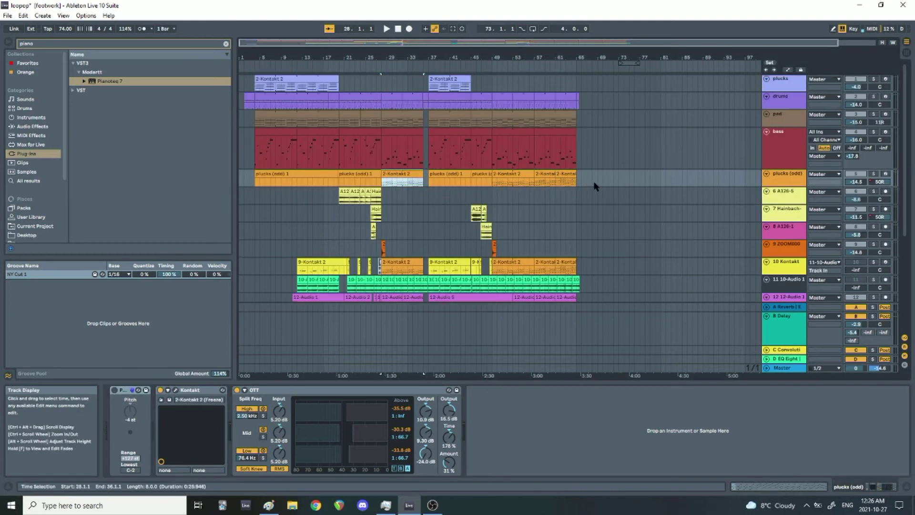
left_click(770, 80)
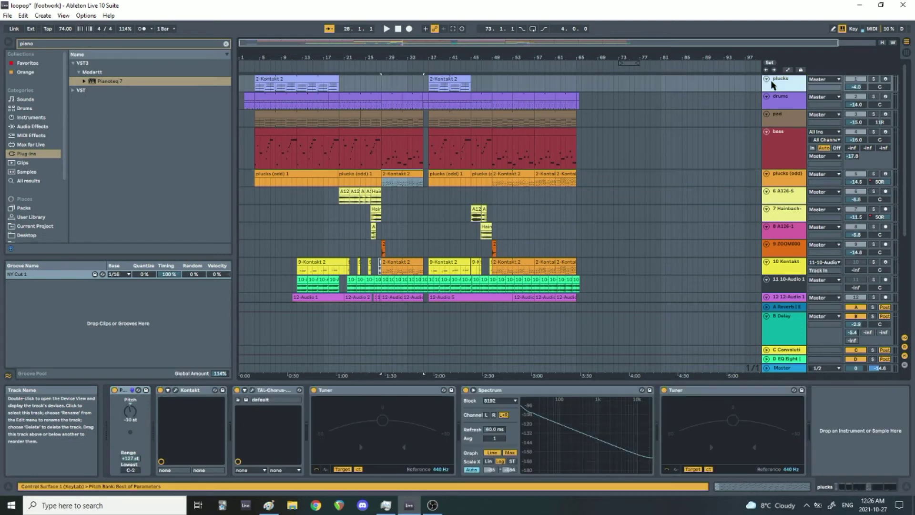
Open the TAL-Chorus-LX window from the plucks track, move it over the arrangement to view its settings, and close it.
left_click(251, 390)
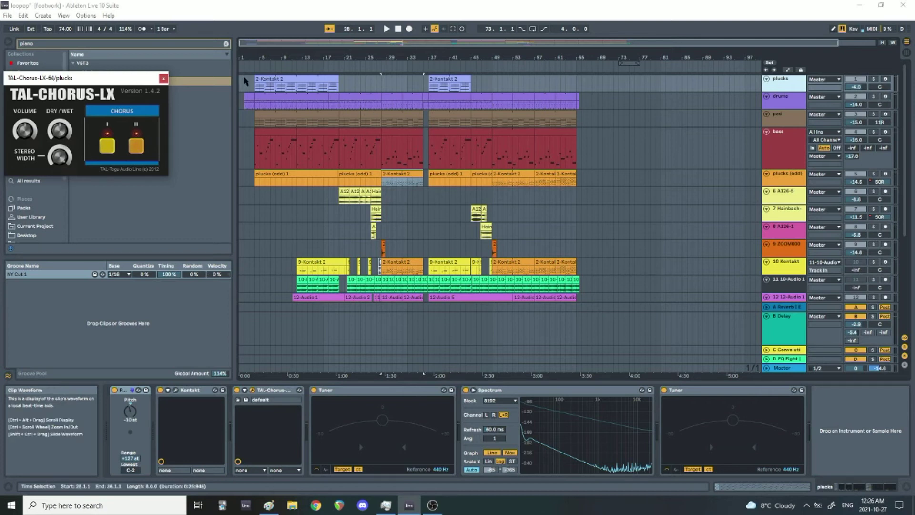
left_click_drag(120, 84, 442, 187)
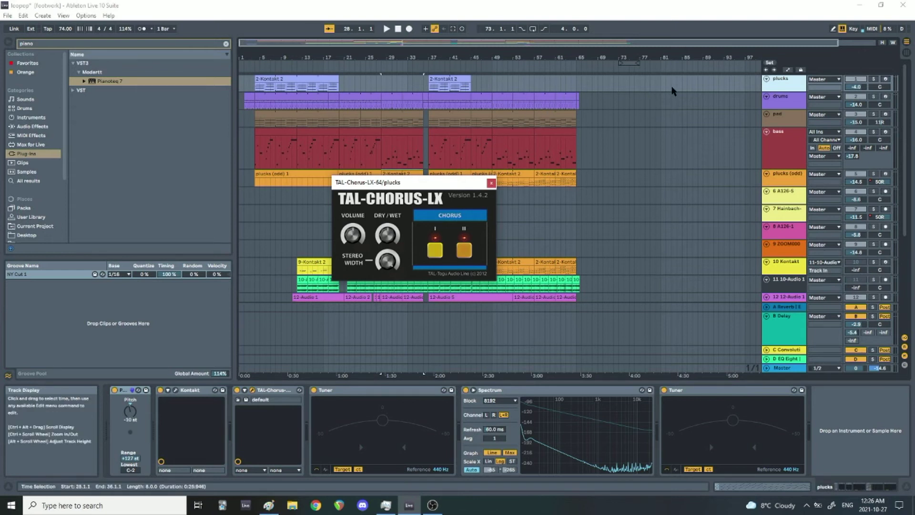
left_click(491, 184)
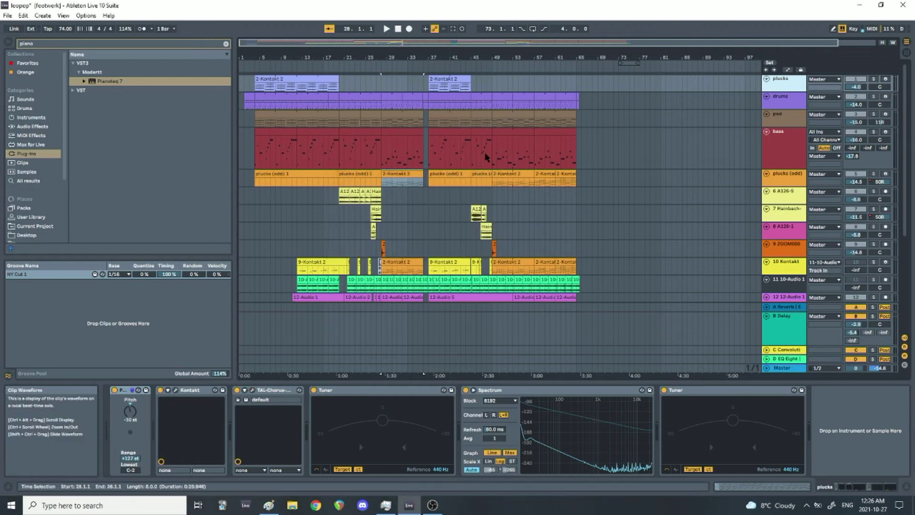
Solo the 6 A126-5 track, play it from bar 20, enlarge its track height to show the waveforms, and stop playback.
left_click(876, 191)
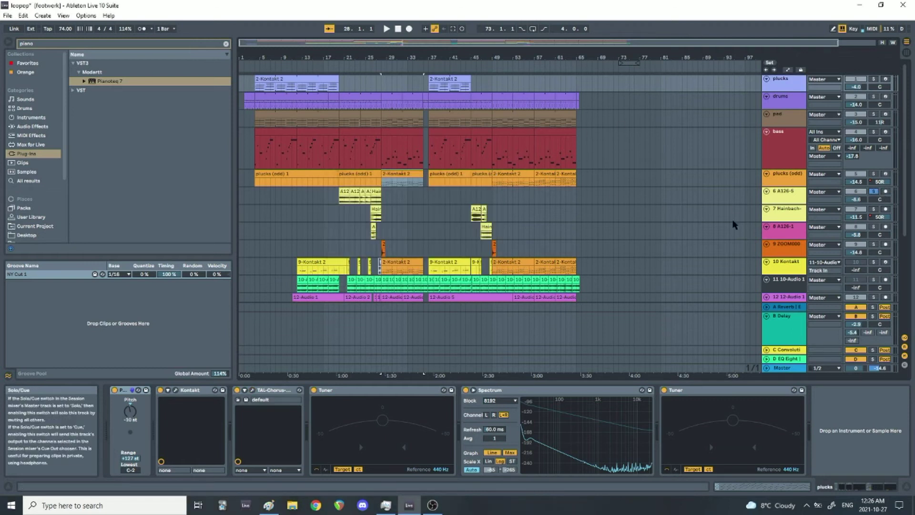
left_click(334, 205)
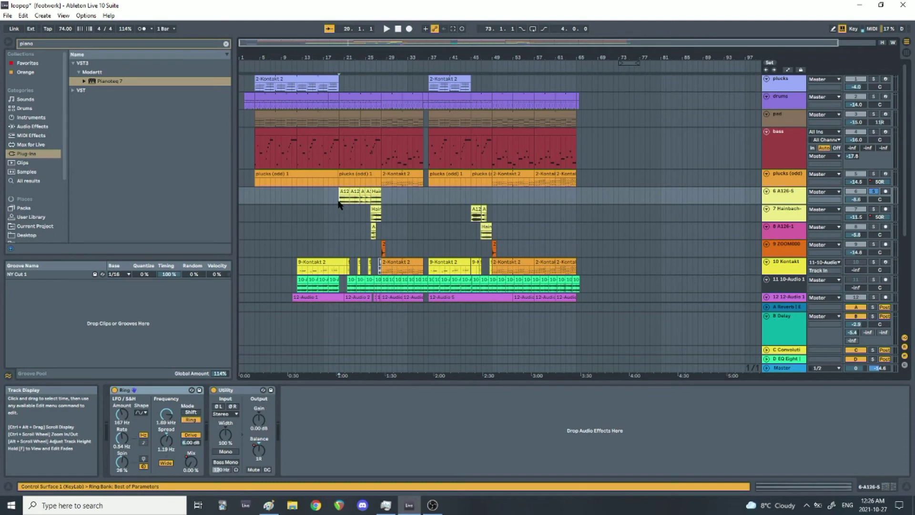
key("space")
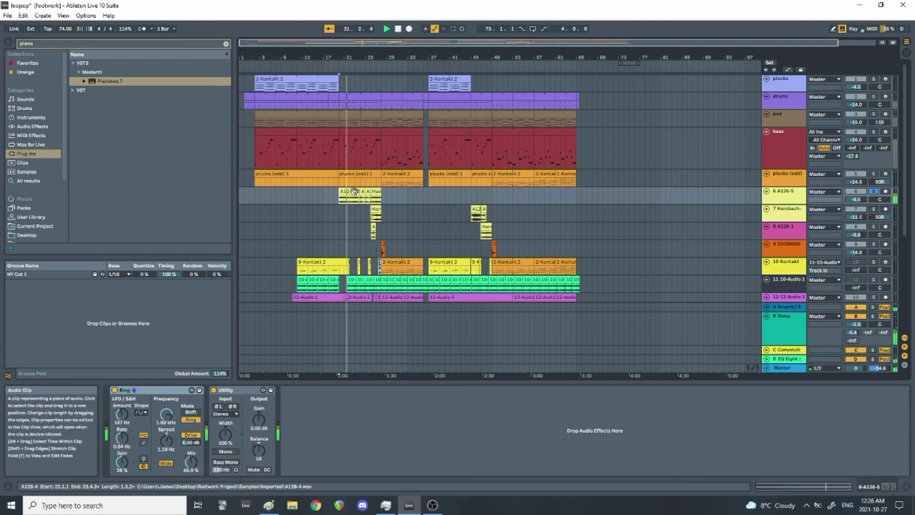
left_click_drag(353, 51, 353, 114)
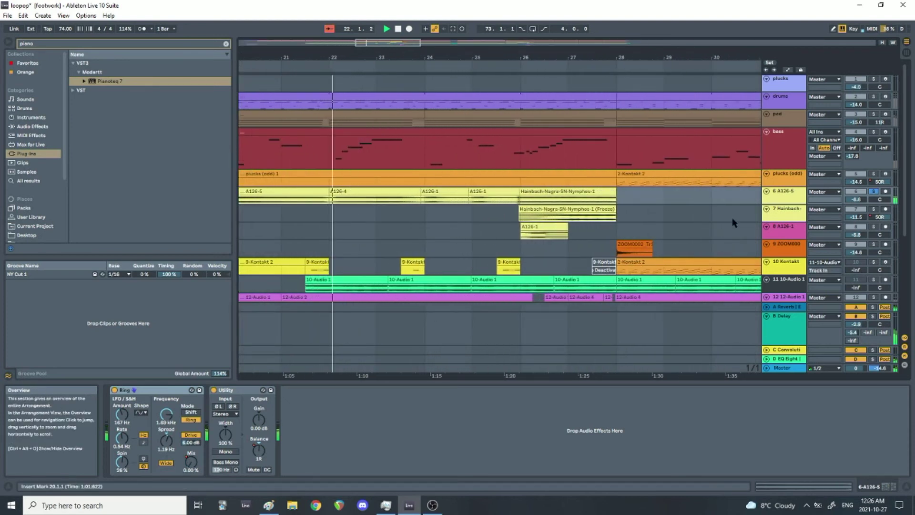
left_click_drag(776, 205, 645, 235)
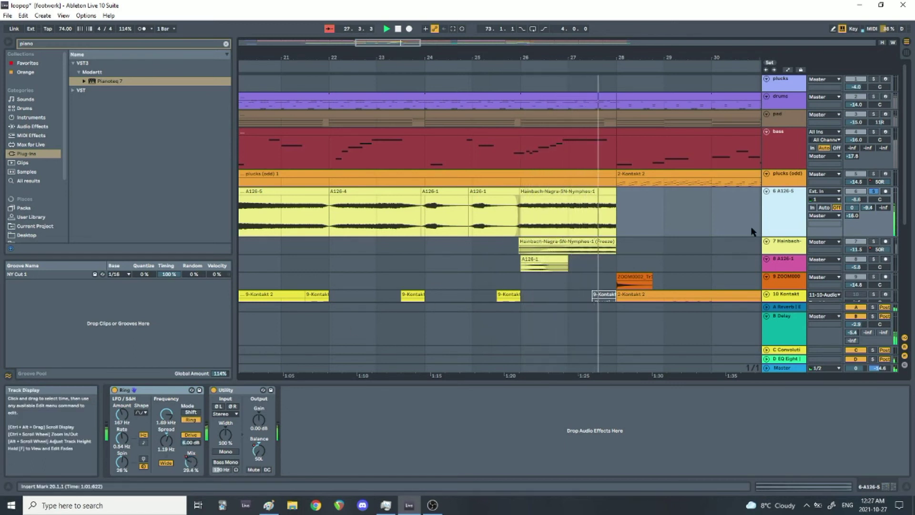
key("space")
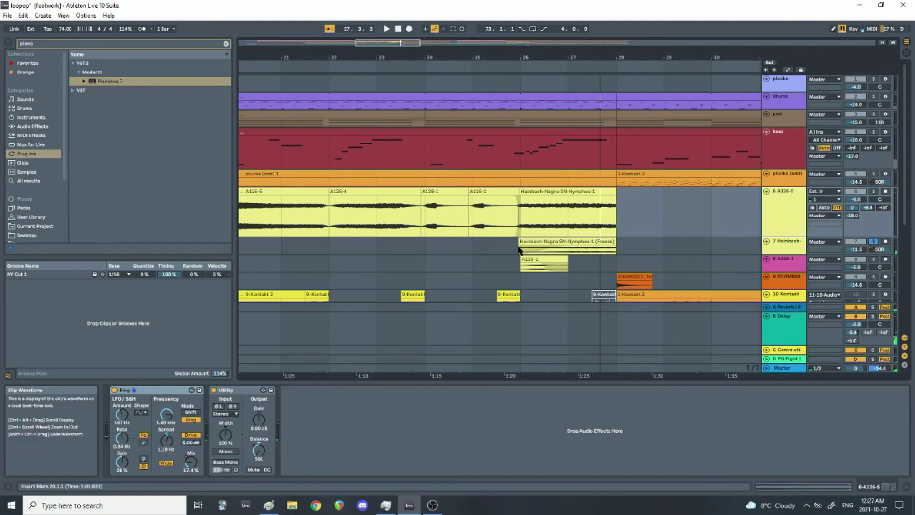
Play the soloed 7 Hainbach track from bar 26, and solo the 8 A126-1 track instead to hear the same passage.
left_click(543, 256)
key("space")
scroll(684, 192, "down", 3)
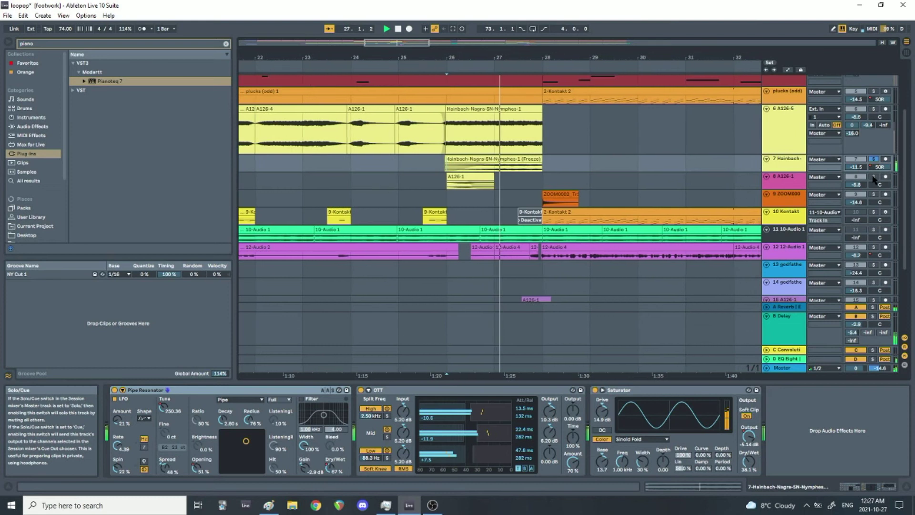
key("space")
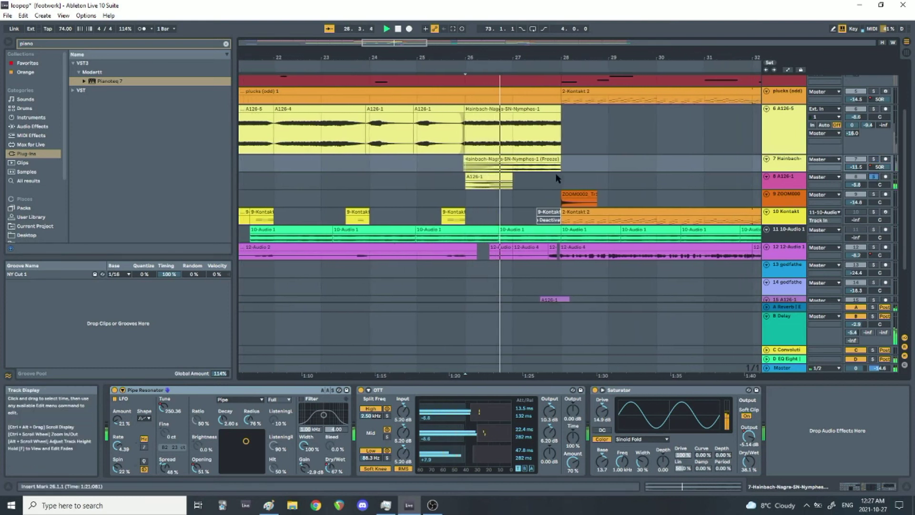
left_click_drag(476, 57, 658, 31)
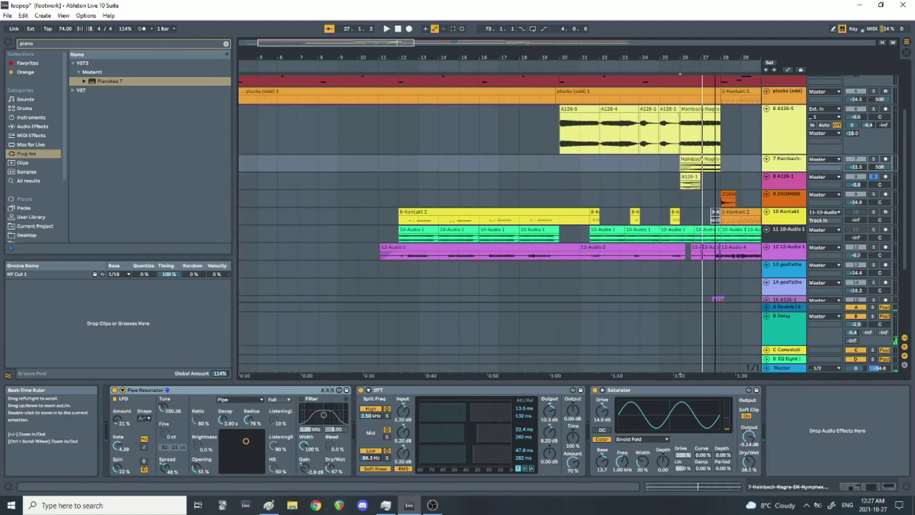
Show the device chains of the 12 12-Audio 1, 11 10-Audio 1 and 10 Kontakt tracks one after another.
left_click(780, 257)
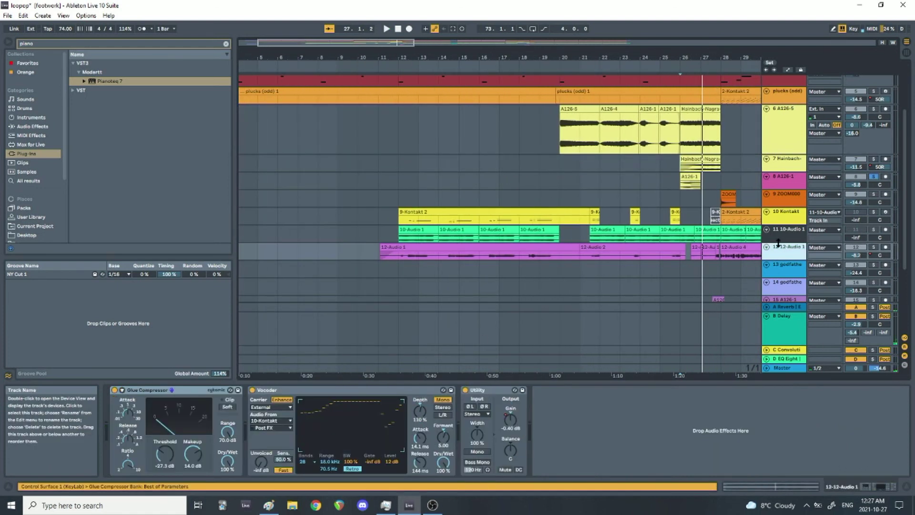
left_click(782, 236)
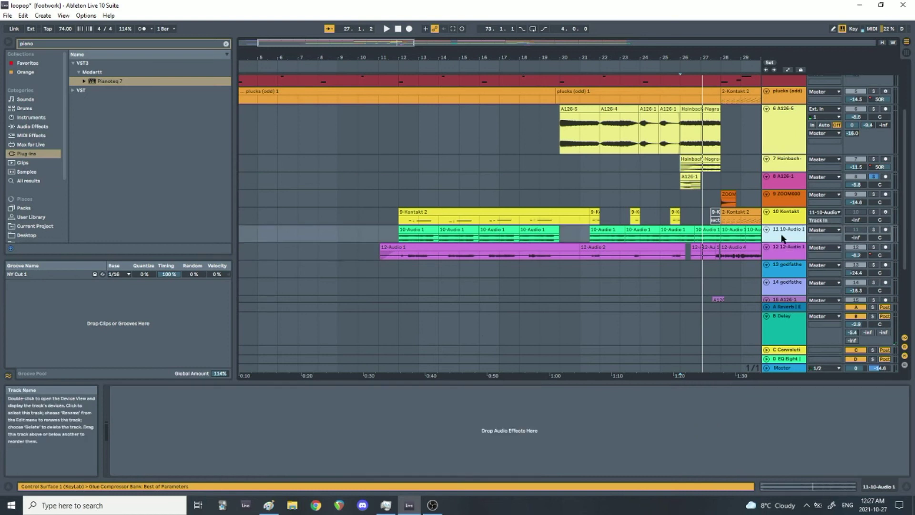
left_click(788, 215)
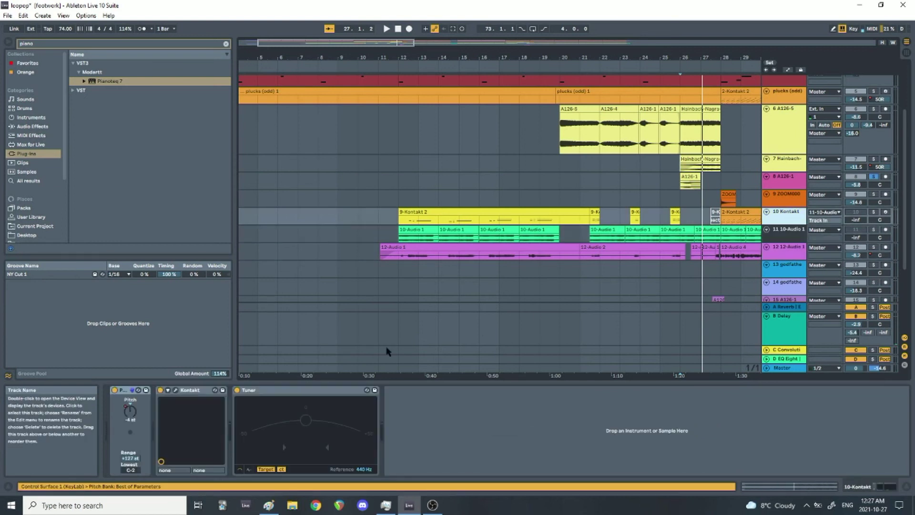
Open Kontakt on the 10 Kontakt track, view the Square Waveform instrument's sample in the Wave Editor, and close the plug-in window.
left_click(175, 392)
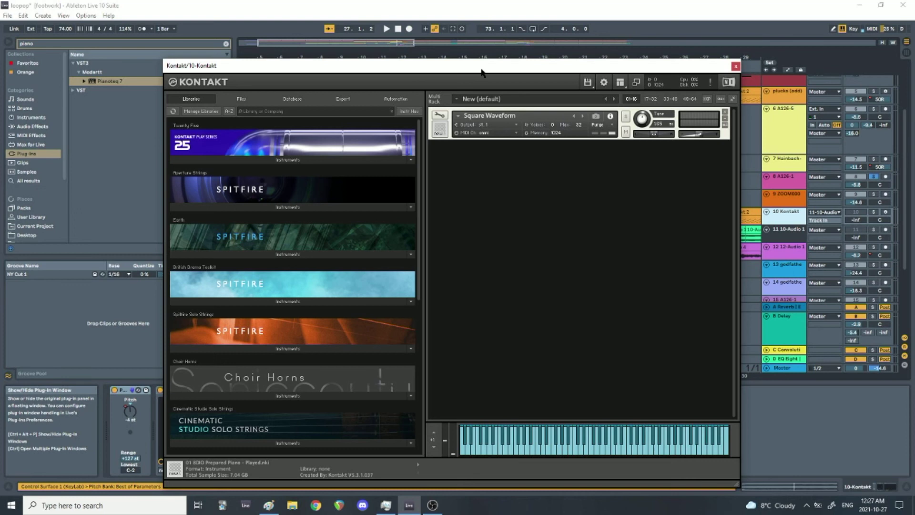
left_click(438, 115)
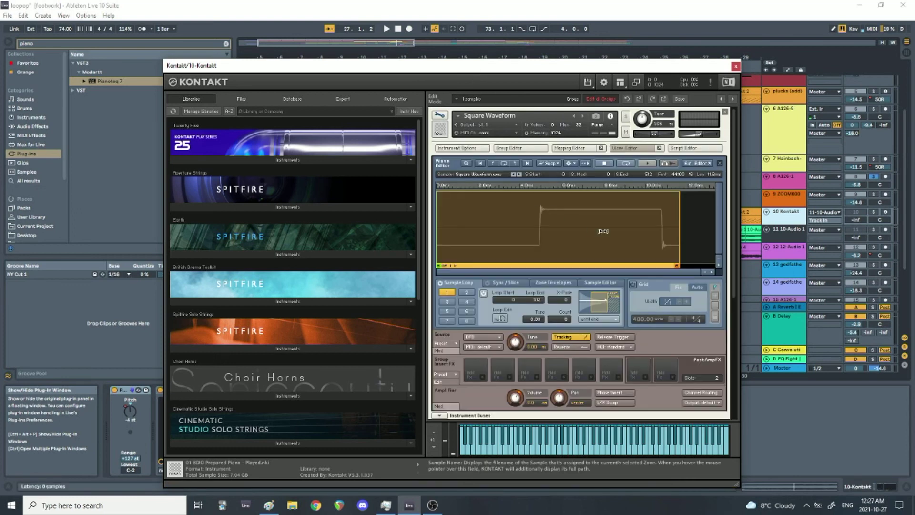
left_click(736, 66)
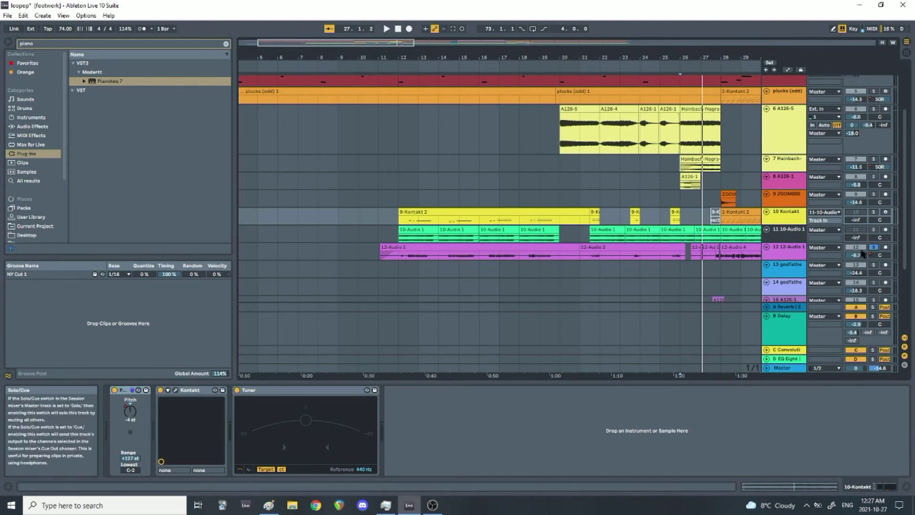
Solo the 12 12-Audio 1 track instead, play it from bar 12, and show its device chain with the Vocoder.
left_click(404, 265)
key("space")
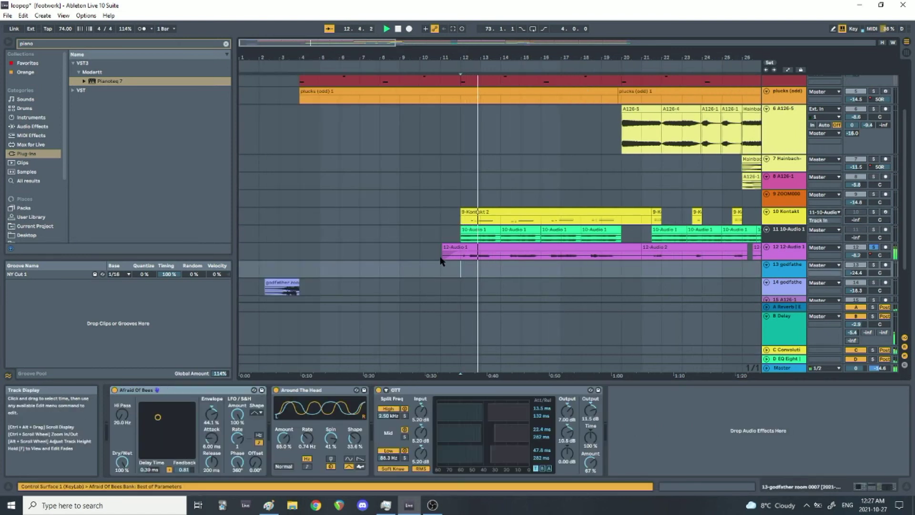
left_click(781, 253)
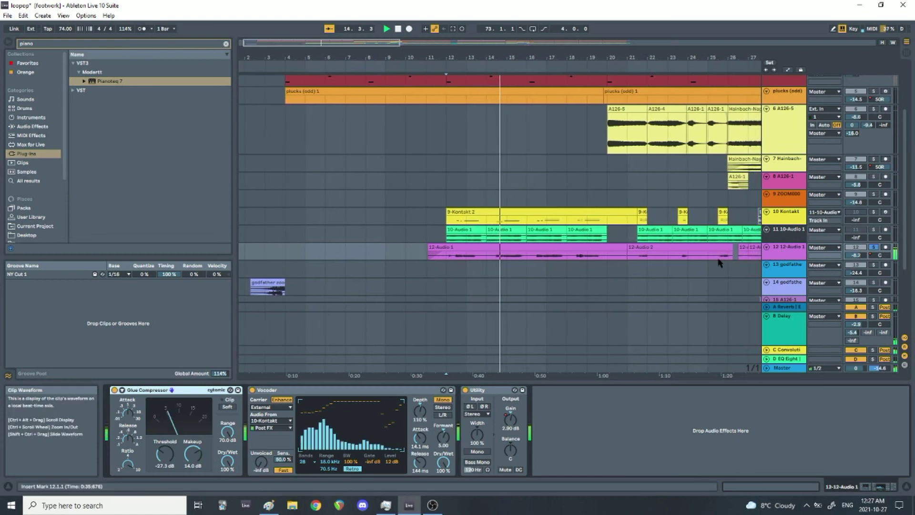
Play the soloed 12 12-Audio 1 track from bar 28, stop playback, and show its device chain again.
left_click_drag(684, 52, 682, 38)
left_click(505, 262)
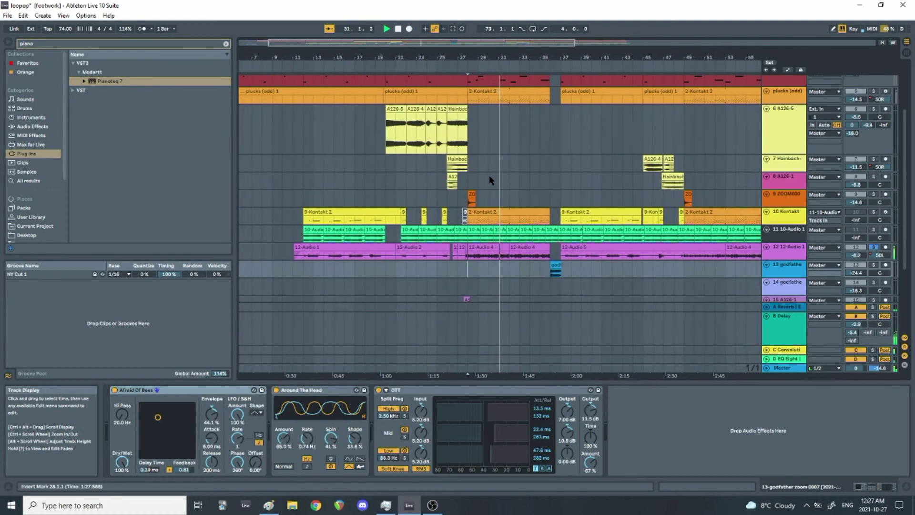
left_click(397, 29)
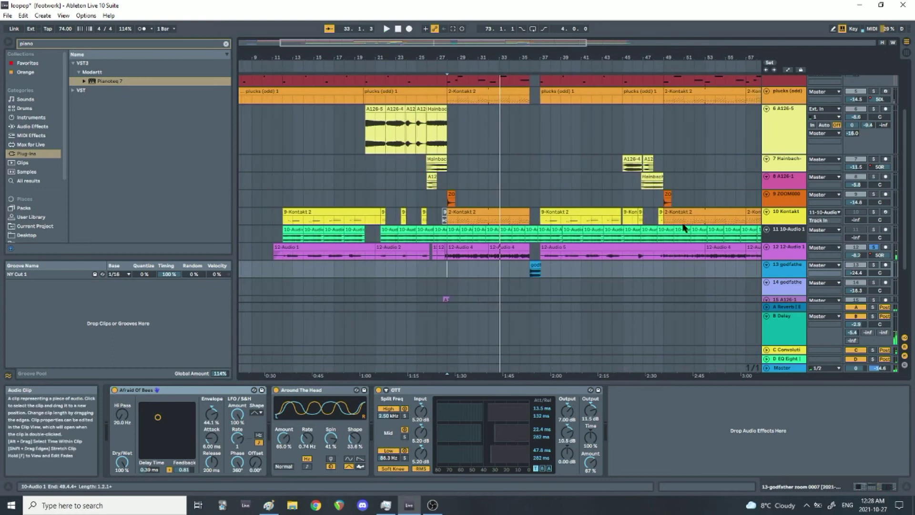
left_click(784, 251)
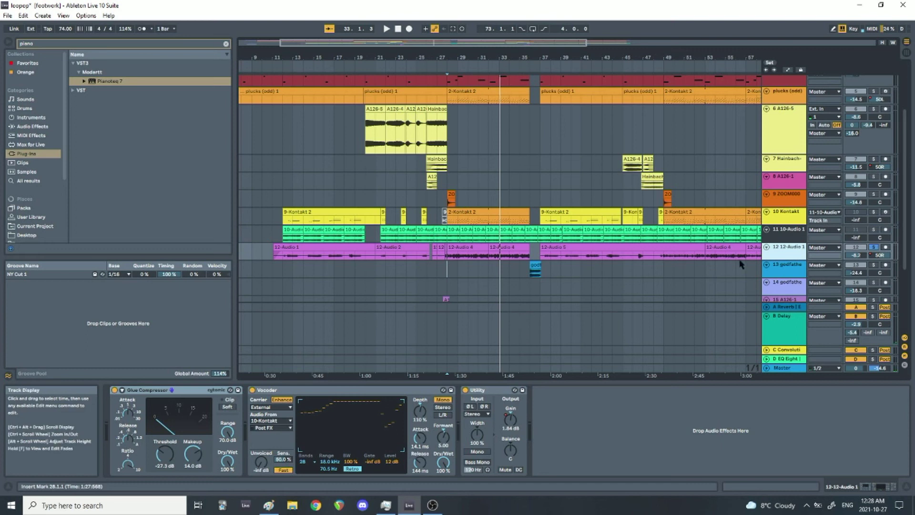
Show the 13 godfather room track's device chain, solo the track, and play its clip from bar 36.
scroll(804, 203, "down", 3)
left_click(785, 187)
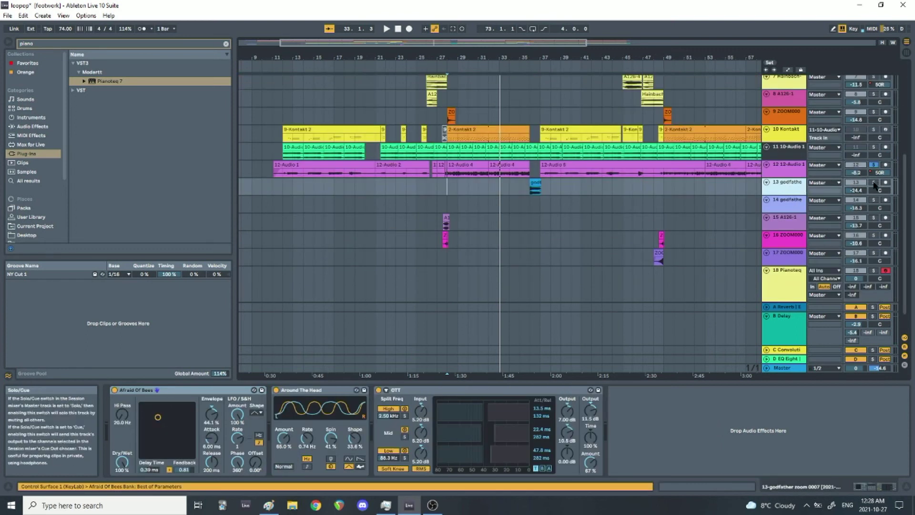
left_click(873, 182)
left_click(528, 195)
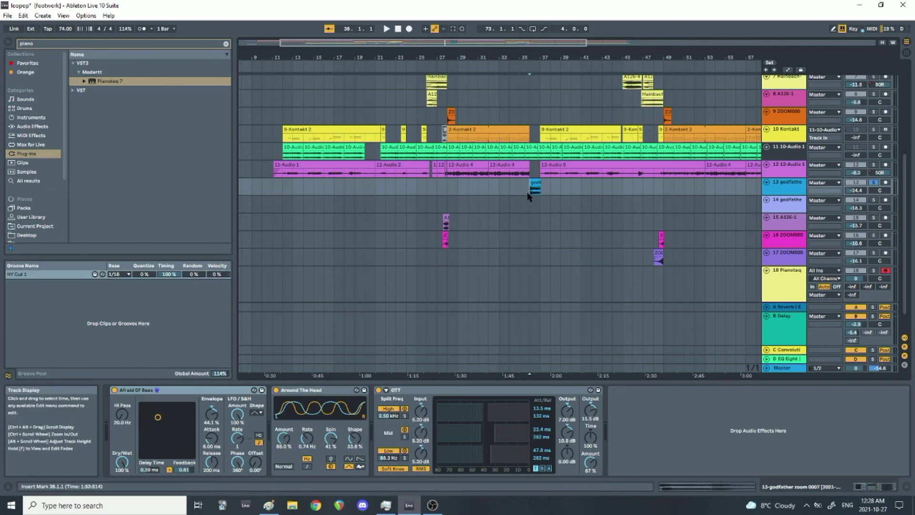
mouse_move(530, 73)
left_mouse_down()
mouse_move(536, 143)
mouse_move(441, 172)
mouse_move(442, 182)
left_mouse_up()
key("space")
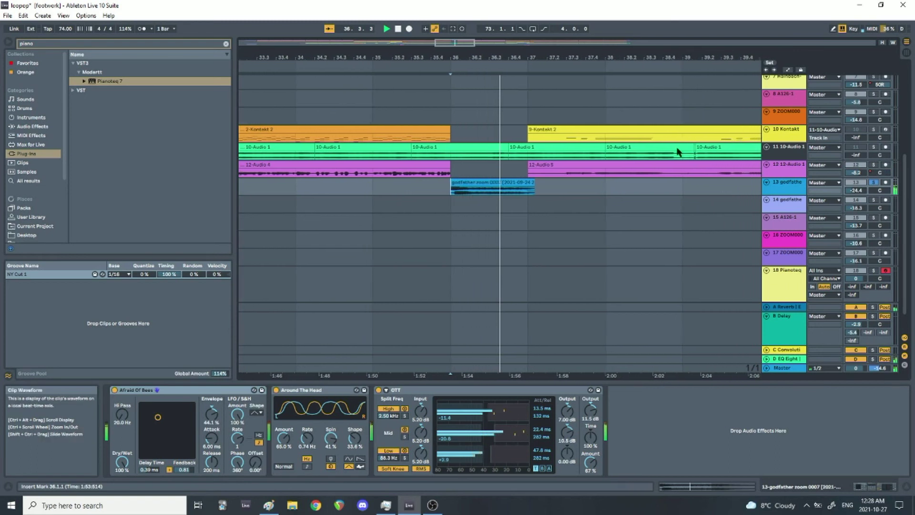
Solo the 14 godfather room track instead, and play its opening clip from bar 2.
left_click_drag(678, 62, 675, 20)
left_click_drag(647, 58, 524, 55)
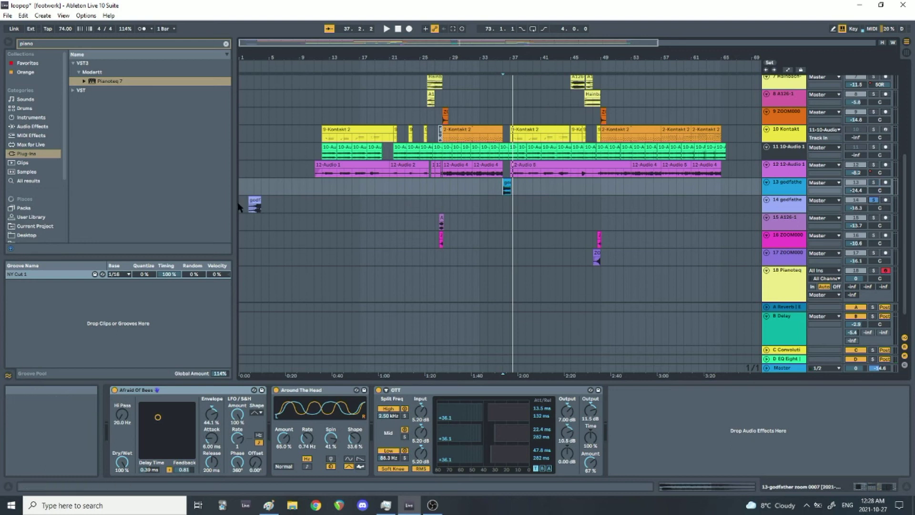
left_click(246, 211)
key("space")
key("space")
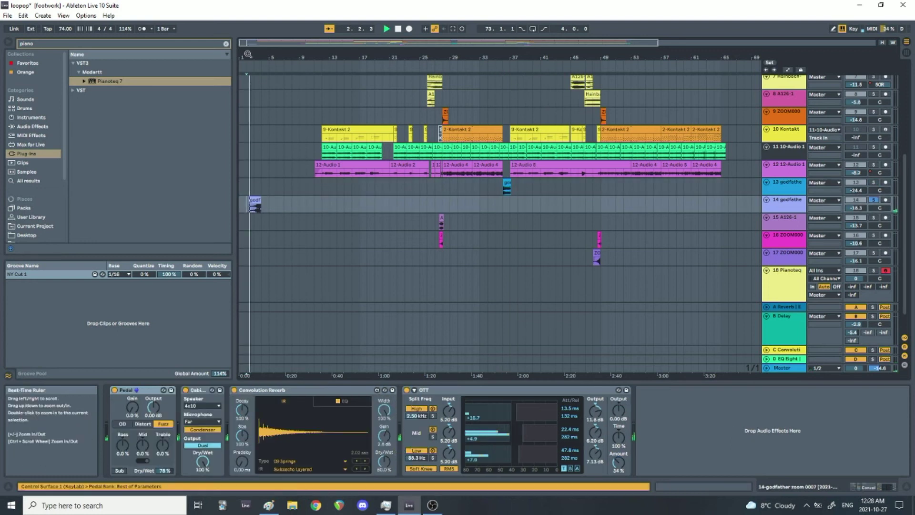
mouse_move(248, 374)
left_mouse_down()
mouse_move(248, 400)
mouse_move(248, 386)
left_mouse_up()
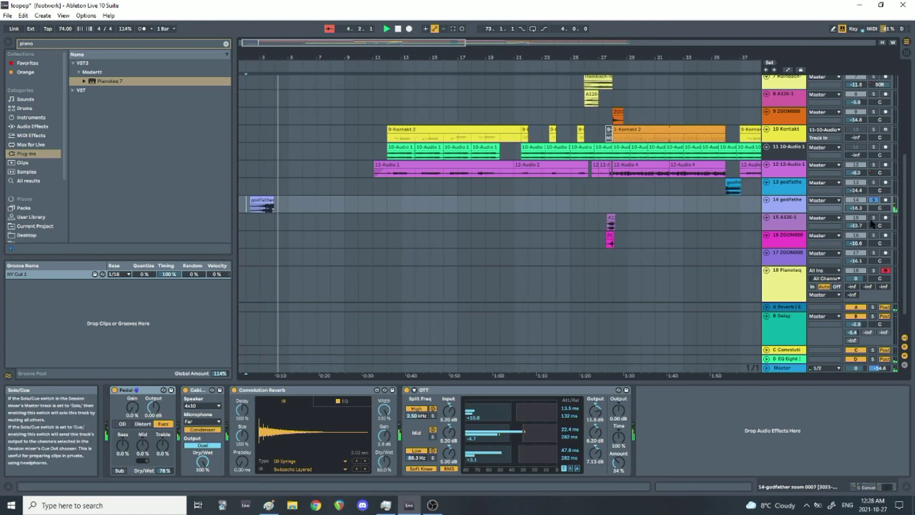
Solo the 15 A126-1 track and play its clip at bar 27, and solo the 16 ZOOM000 track instead for the same spot.
left_click(873, 217)
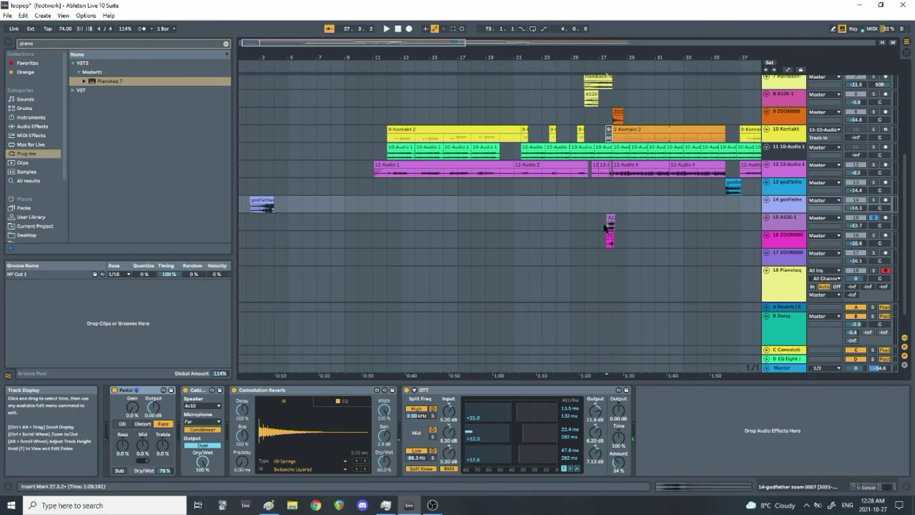
left_click(610, 219)
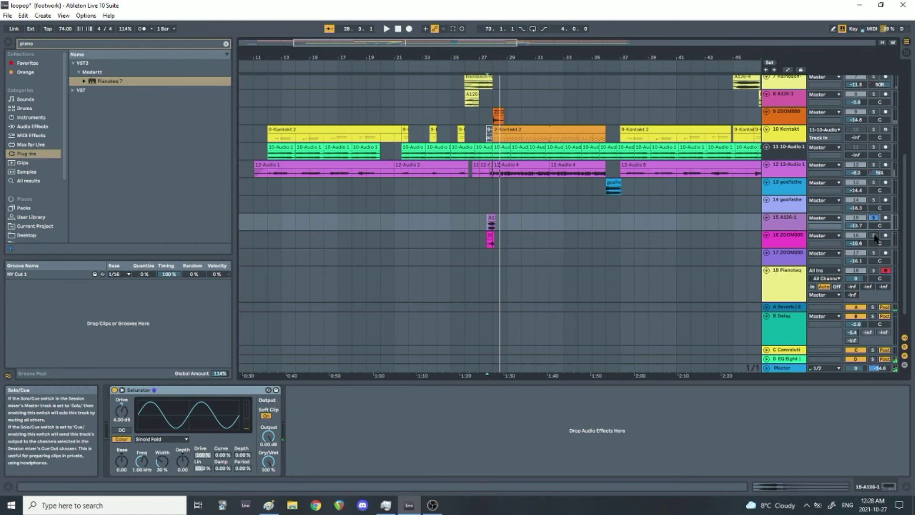
left_click(875, 238)
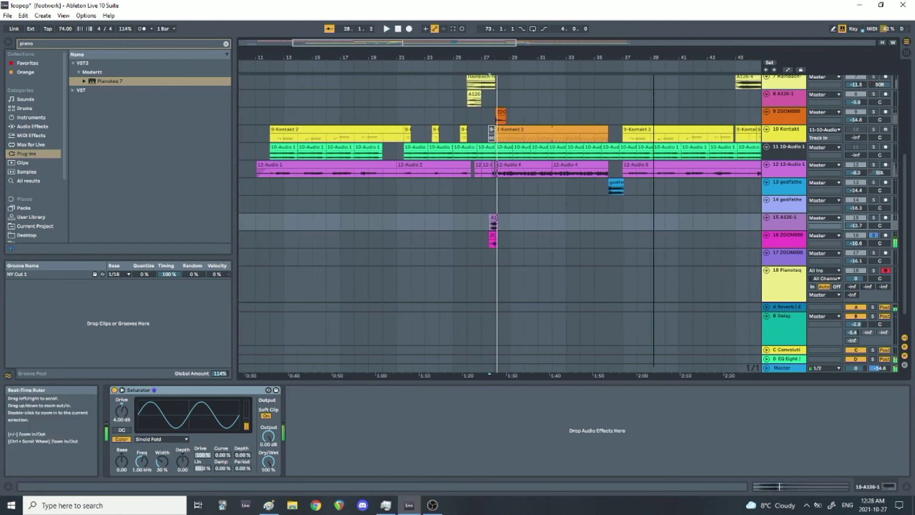
Solo the 17 ZOOM000 track, play it from bar 48, and stop playback.
left_click_drag(653, 57, 403, 57)
left_click(532, 240)
key("space")
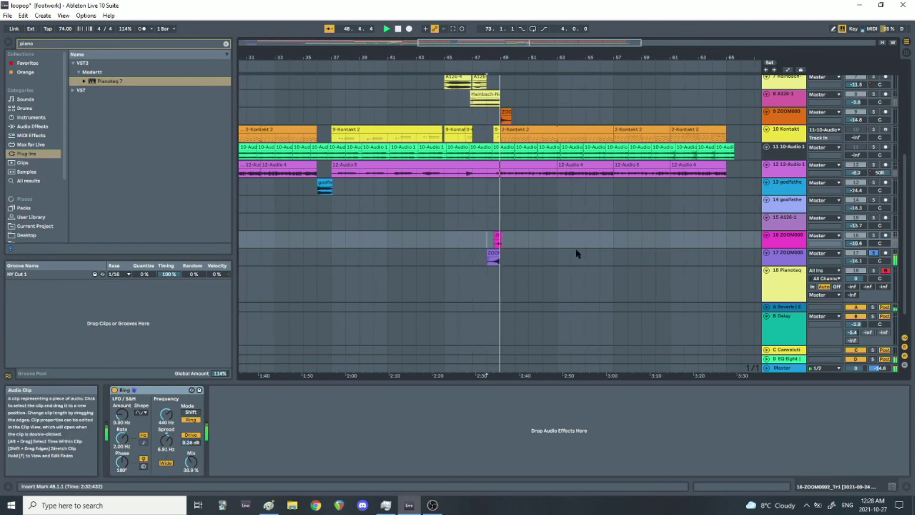
scroll(609, 238, "up", 6)
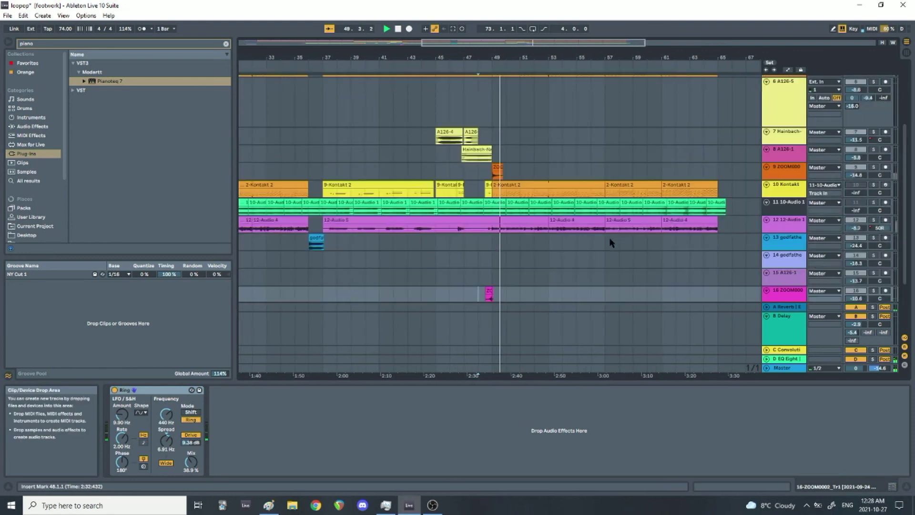
left_click_drag(500, 58, 500, 41)
scroll(476, 114, "down", 5)
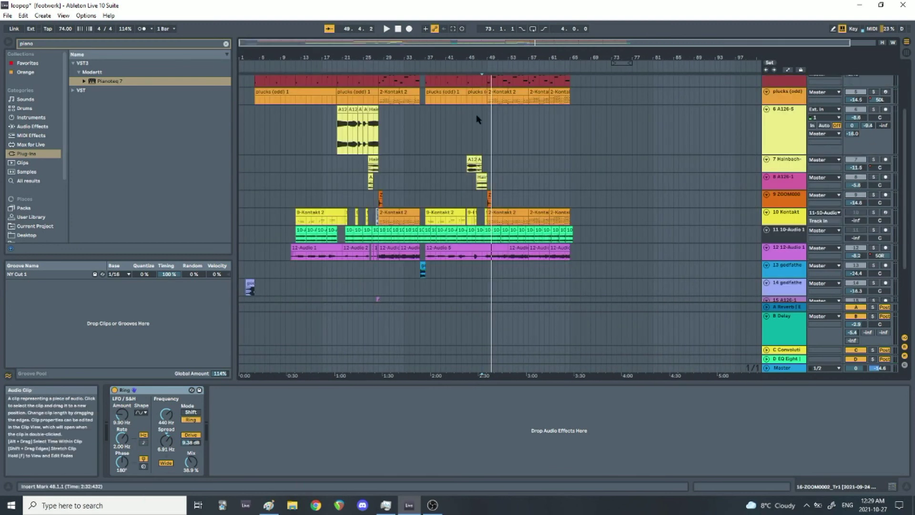
Show the device chains of the pad, bass, plucks (odd), 6 A126-5 and 7 Hainbach tracks one after another.
scroll(540, 163, "up", 3)
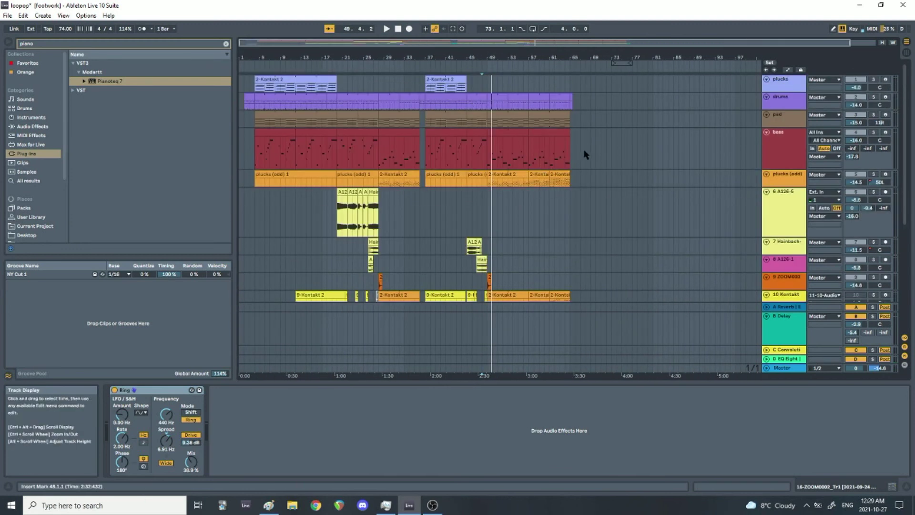
left_click(778, 124)
left_click(785, 148)
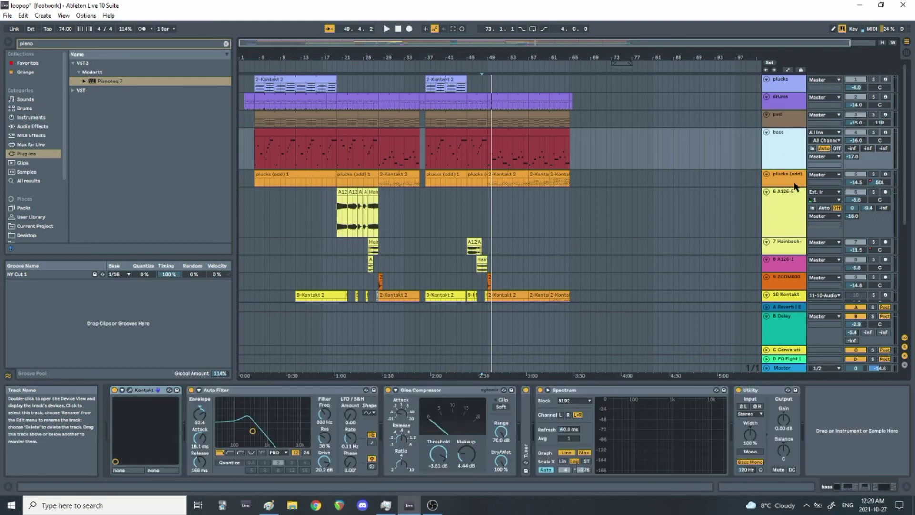
left_click(793, 186)
left_click(790, 200)
left_click(790, 247)
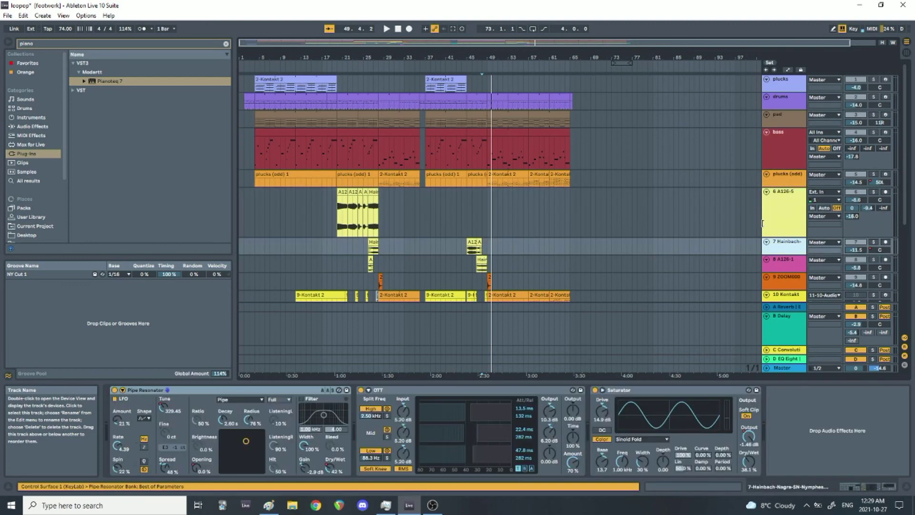
Show the 8 A126-1 track's device chain from its start, including Broken Antenna, WIDE and EQ Eight.
left_click(790, 260)
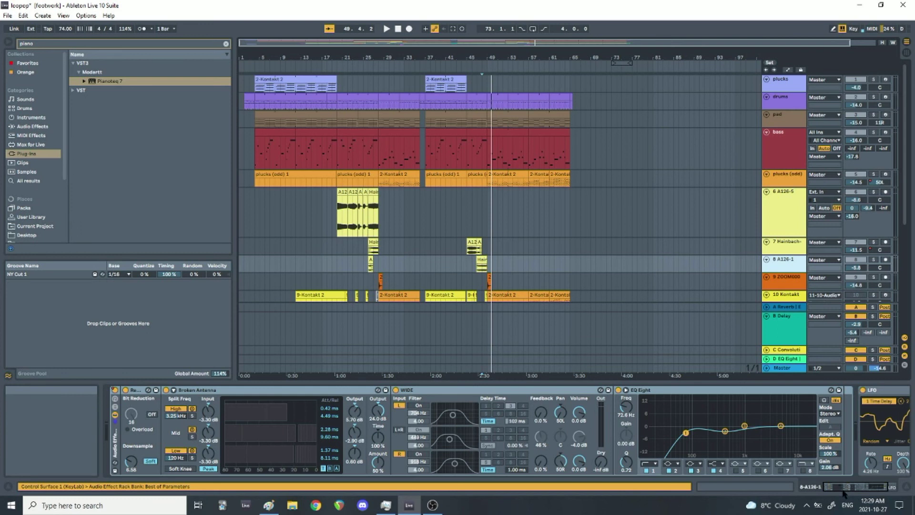
left_click(847, 488)
left_click_drag(847, 490, 825, 490)
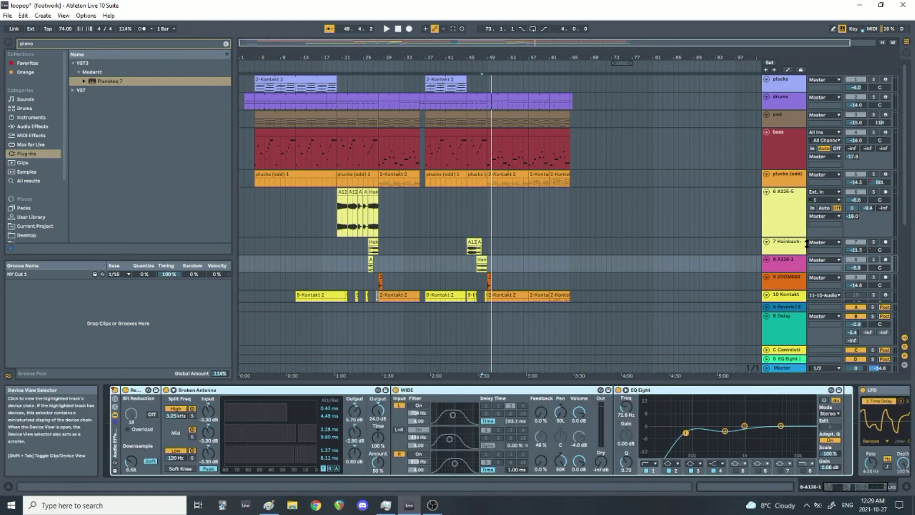
Show the 9 ZOOM000 track's device chain and unfold its Metallic and EQ Eight devices.
scroll(796, 241, "down", 4)
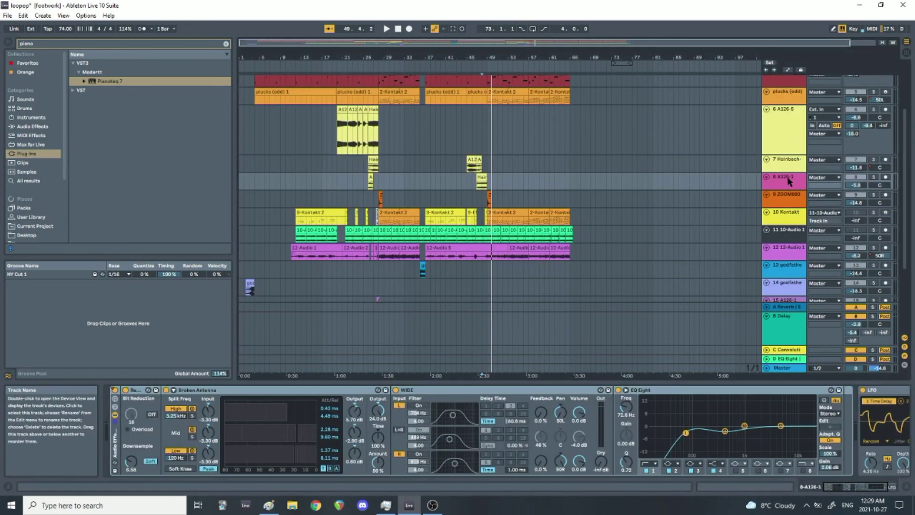
left_click(790, 205)
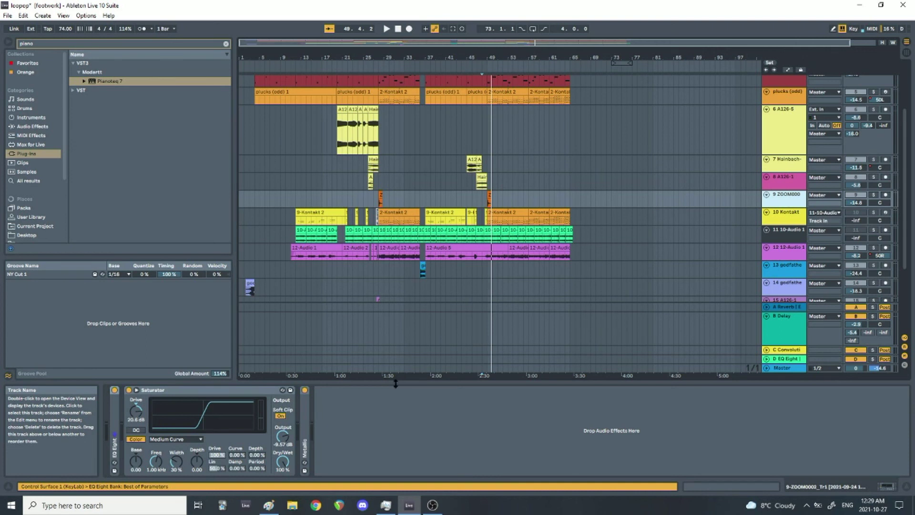
double_click(307, 425)
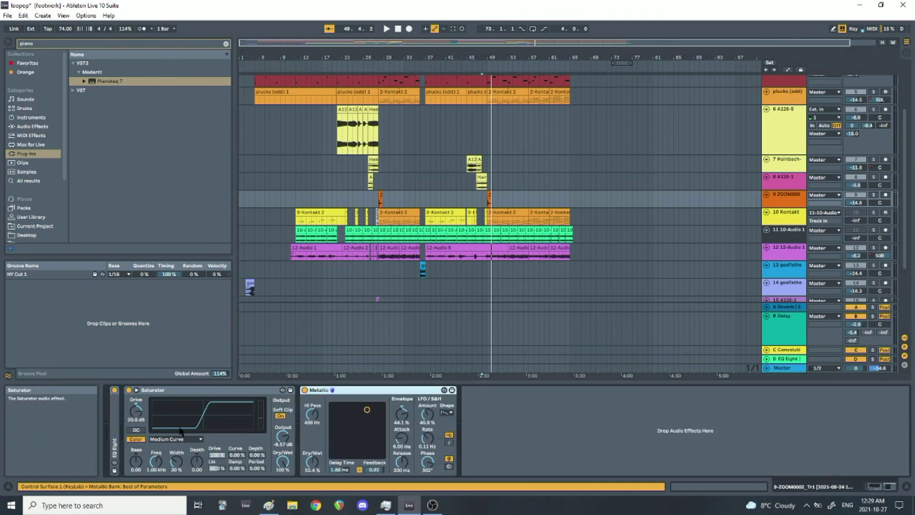
double_click(115, 417)
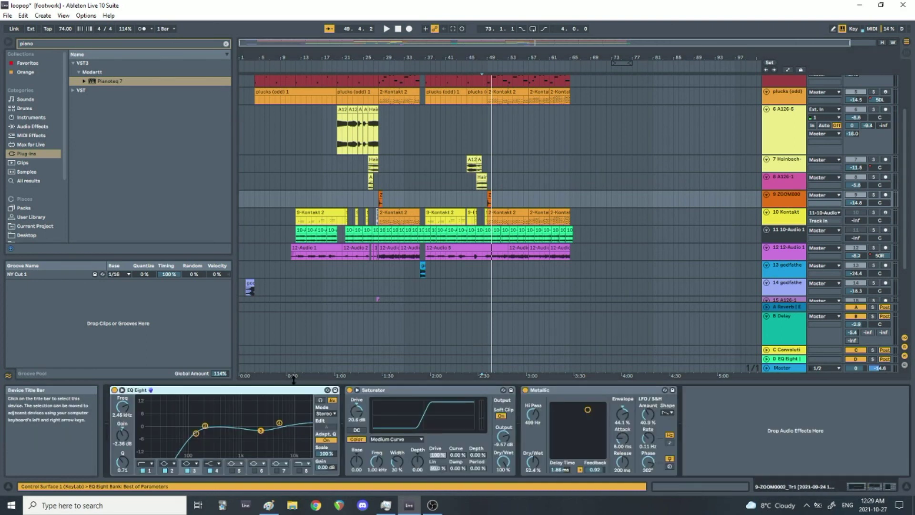
scroll(798, 196, "down", 3)
scroll(796, 189, "up", 3)
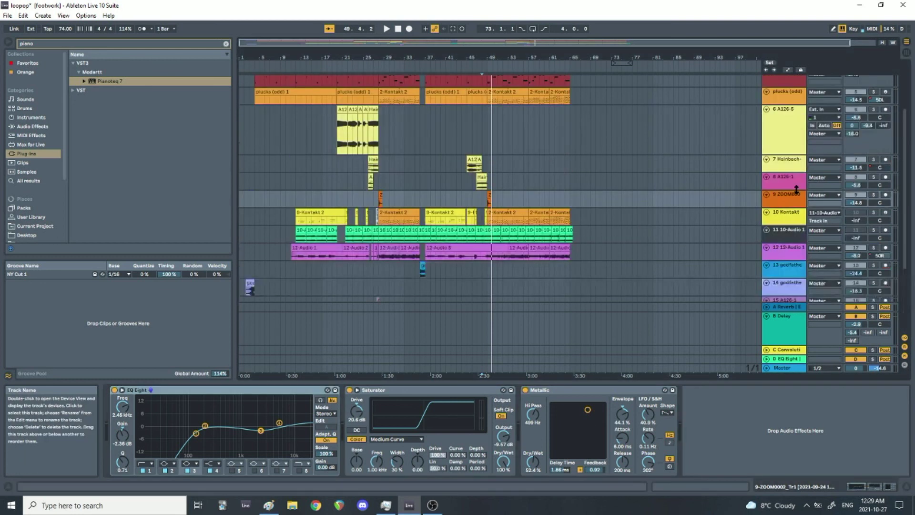
scroll(797, 193, "down", 3)
scroll(779, 141, "up", 3)
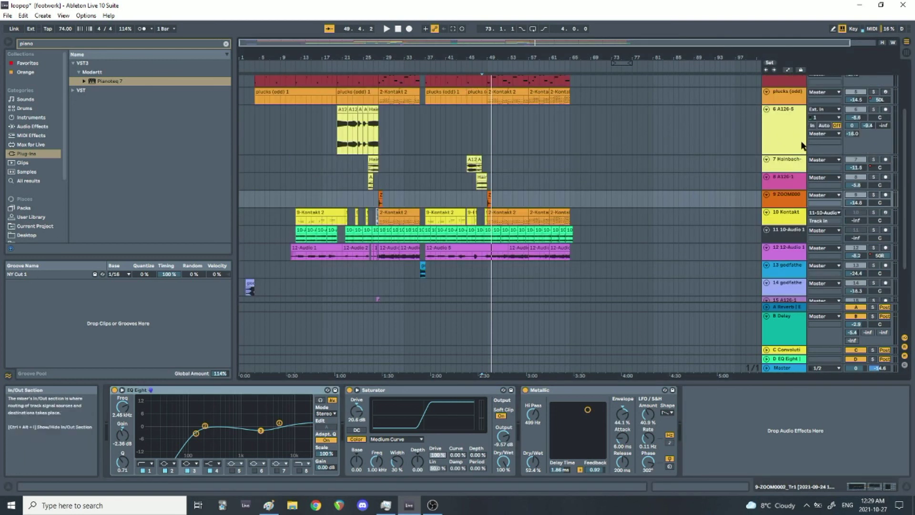
Show the device chains of the 10 Kontakt, 11 10-Audio and 12 12-Audio tracks.
left_click(789, 218)
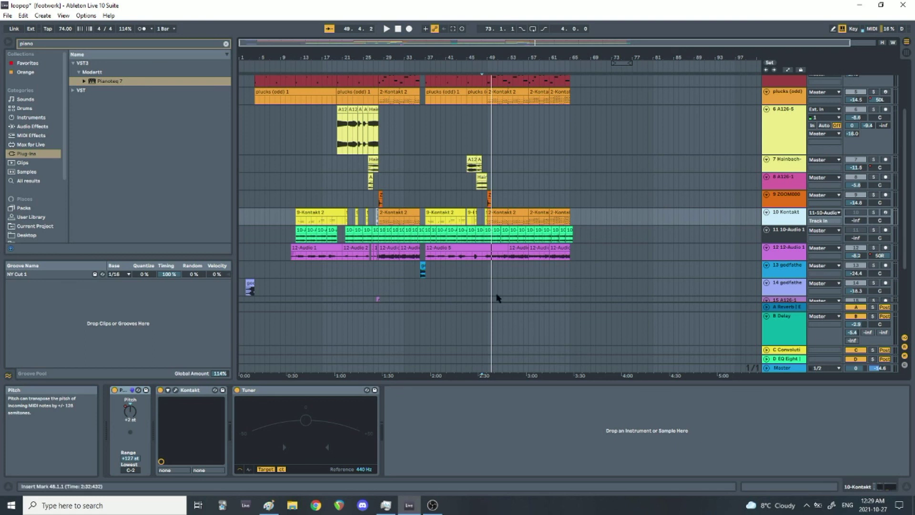
scroll(802, 206, "down", 3)
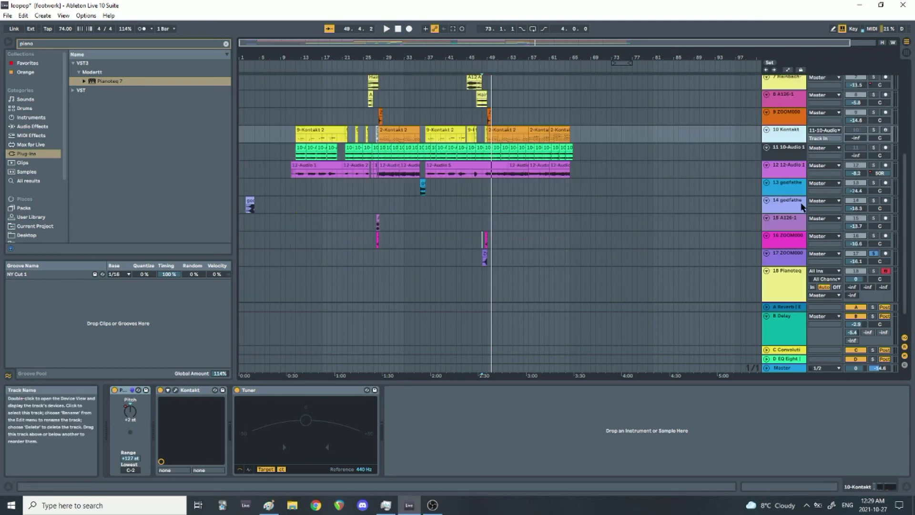
left_click(799, 156)
left_click(792, 169)
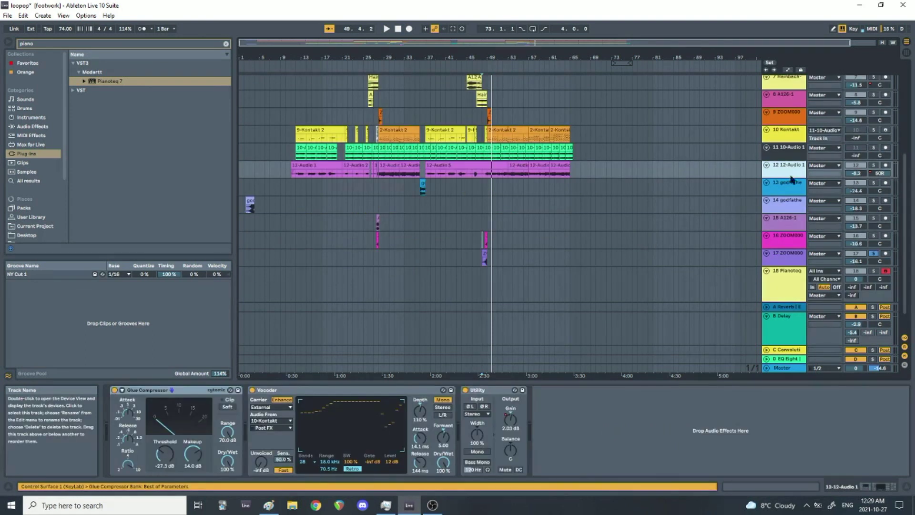
Go through the device chains of tracks 13 to 18, from the first godfather room track to Pianoteq.
left_click(791, 188)
left_click(788, 202)
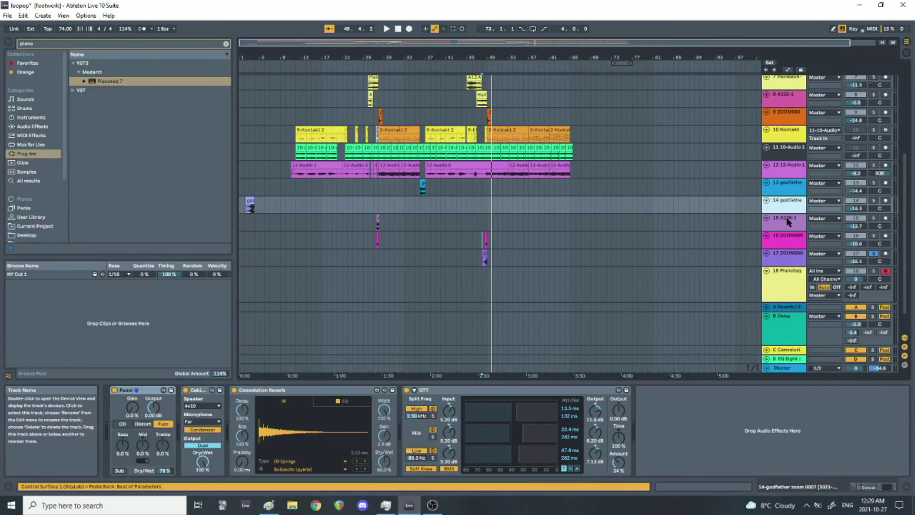
left_click(787, 222)
left_click(788, 242)
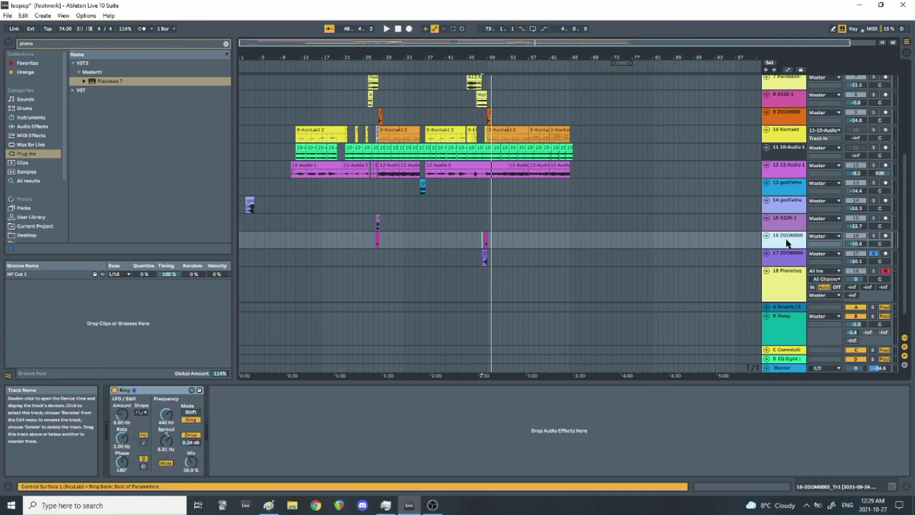
left_click(790, 259)
left_click(792, 273)
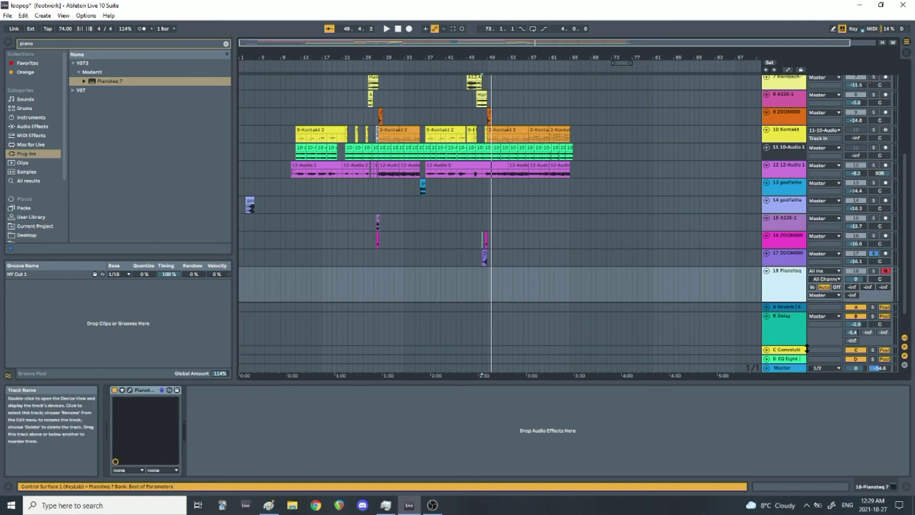
Show the effects on the A Reverb, B Delay and C Convolution Reverb return tracks.
left_click(789, 308)
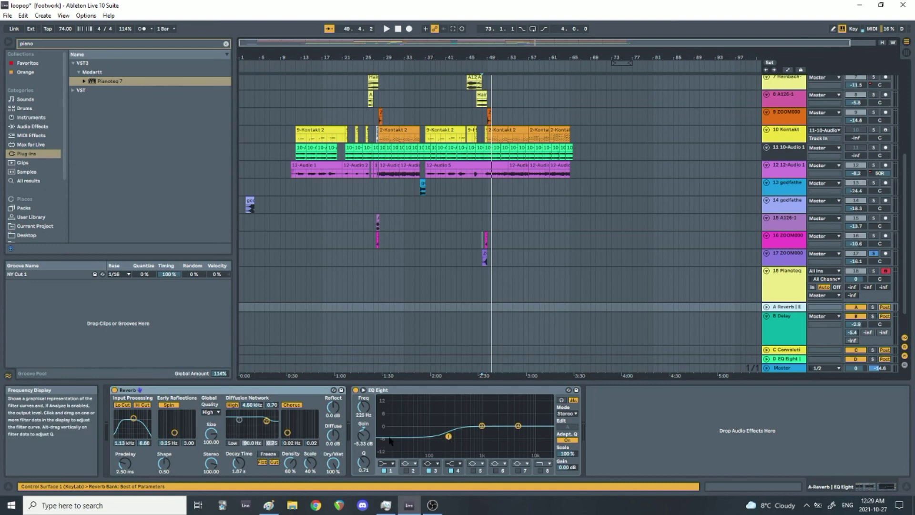
left_click(783, 318)
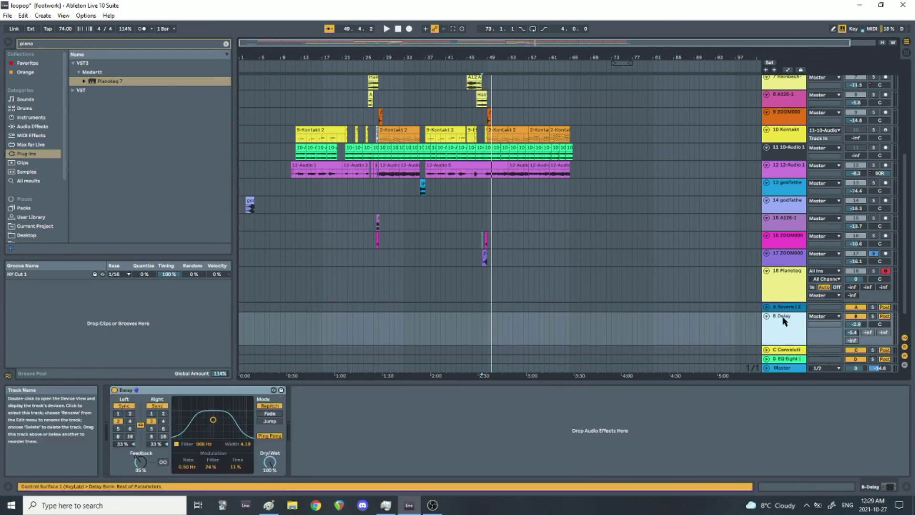
left_click(785, 350)
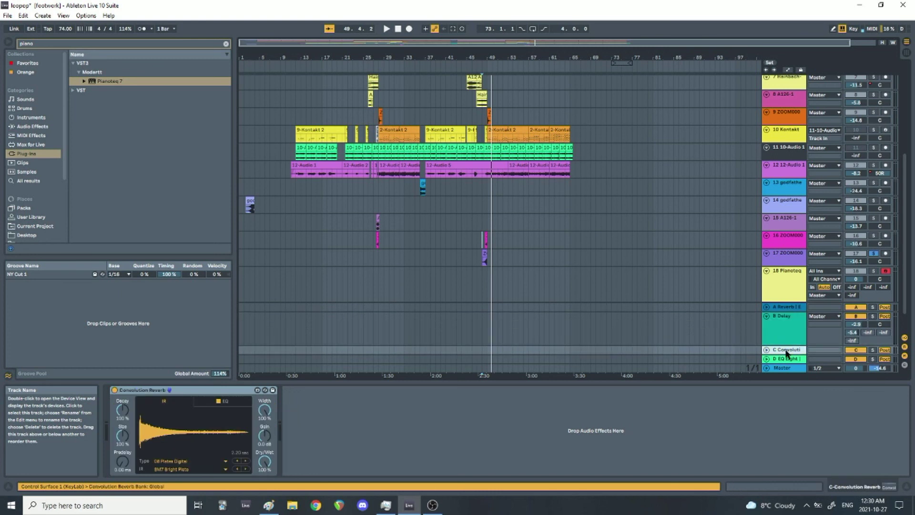
Solo the plucks (odd) and 12 12-Audio tracks together and play them from about bar 30.
scroll(700, 219, "up", 5)
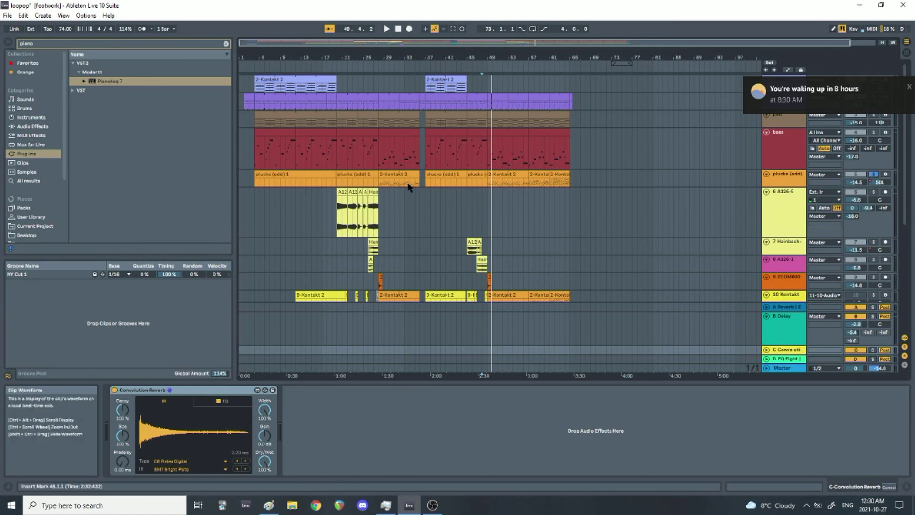
left_click(387, 184)
key("space")
scroll(476, 205, "down", 3)
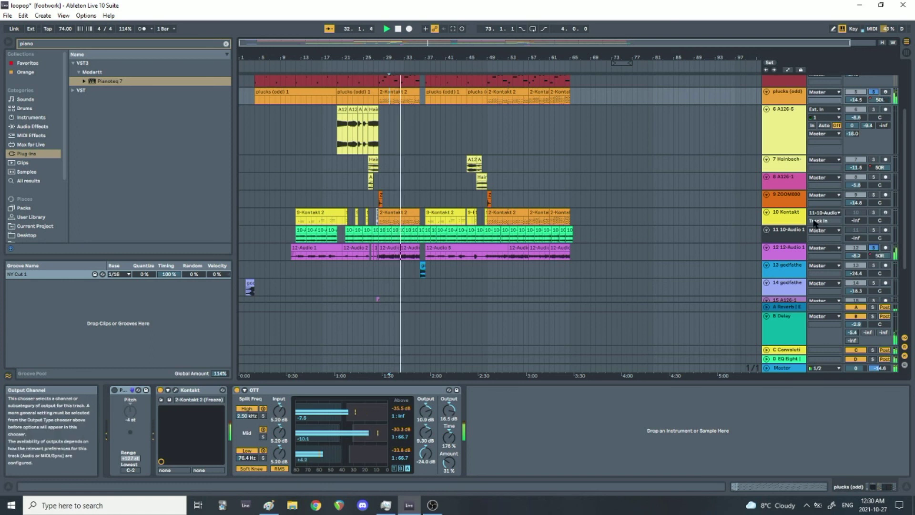
Stop playback and show the device chains of the C Convolution Reverb return, D EQ Eight return and Master tracks.
scroll(814, 222, "down", 3)
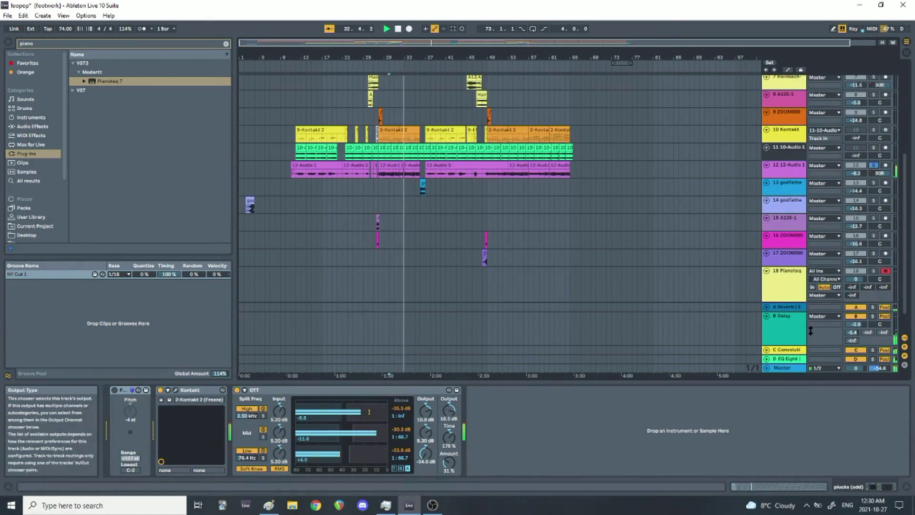
left_click(782, 351)
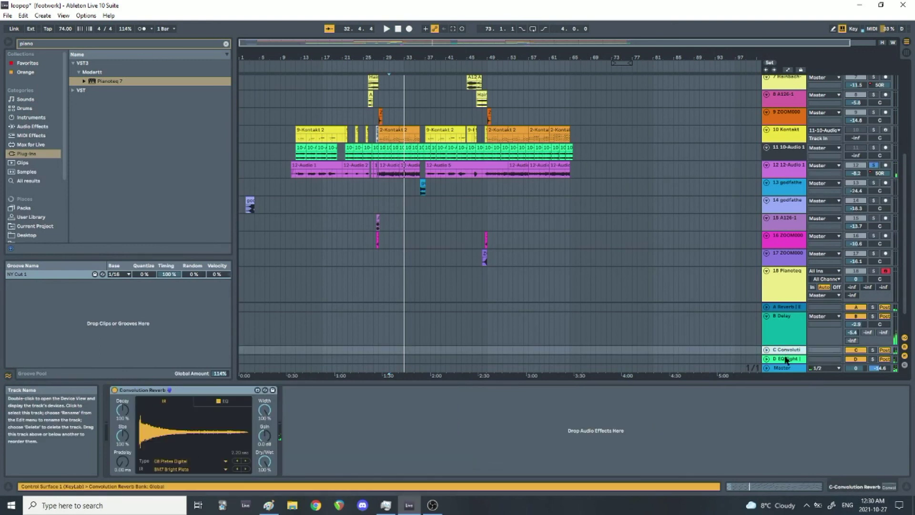
left_click(786, 359)
scroll(650, 162, "down", 1)
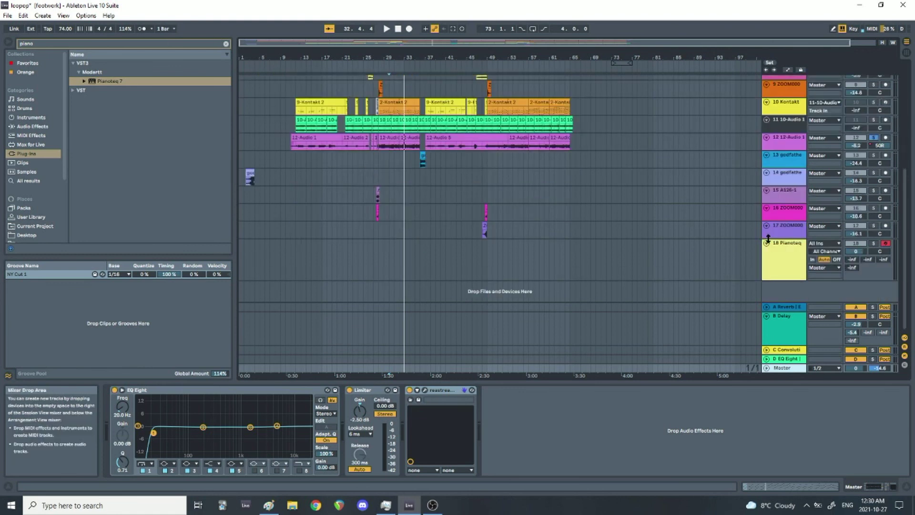
scroll(781, 220, "up", 10)
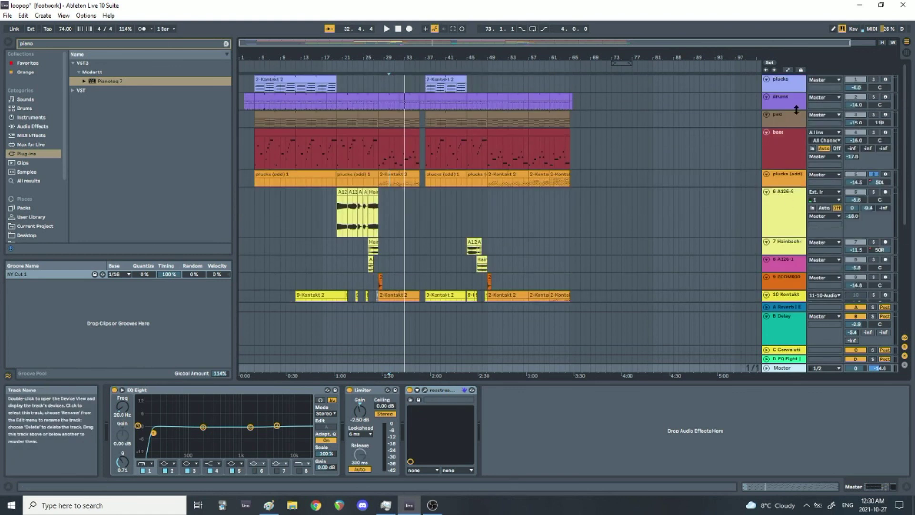